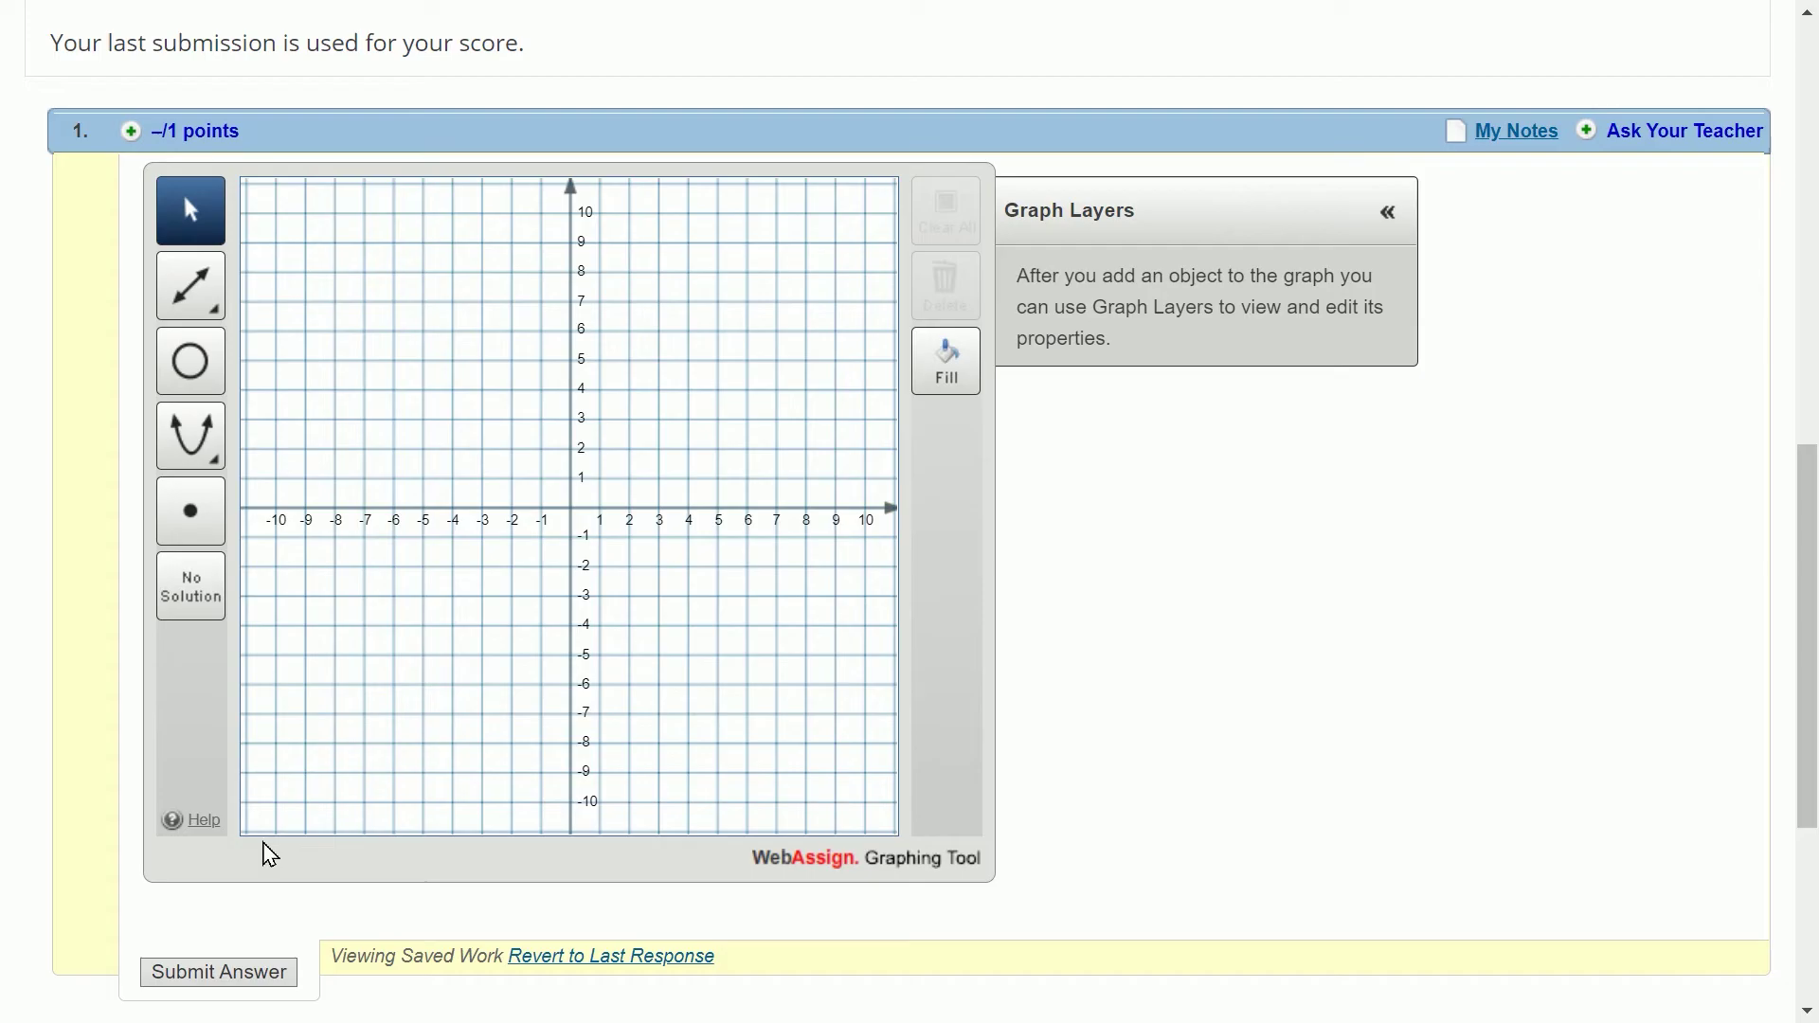
Open the Graphing Questions help page from the graphing tool's Help link
click(217, 828)
Preview the line, circle, parabola, sideways-parabola and point tools, then stamp the graph No Solution
click(196, 291)
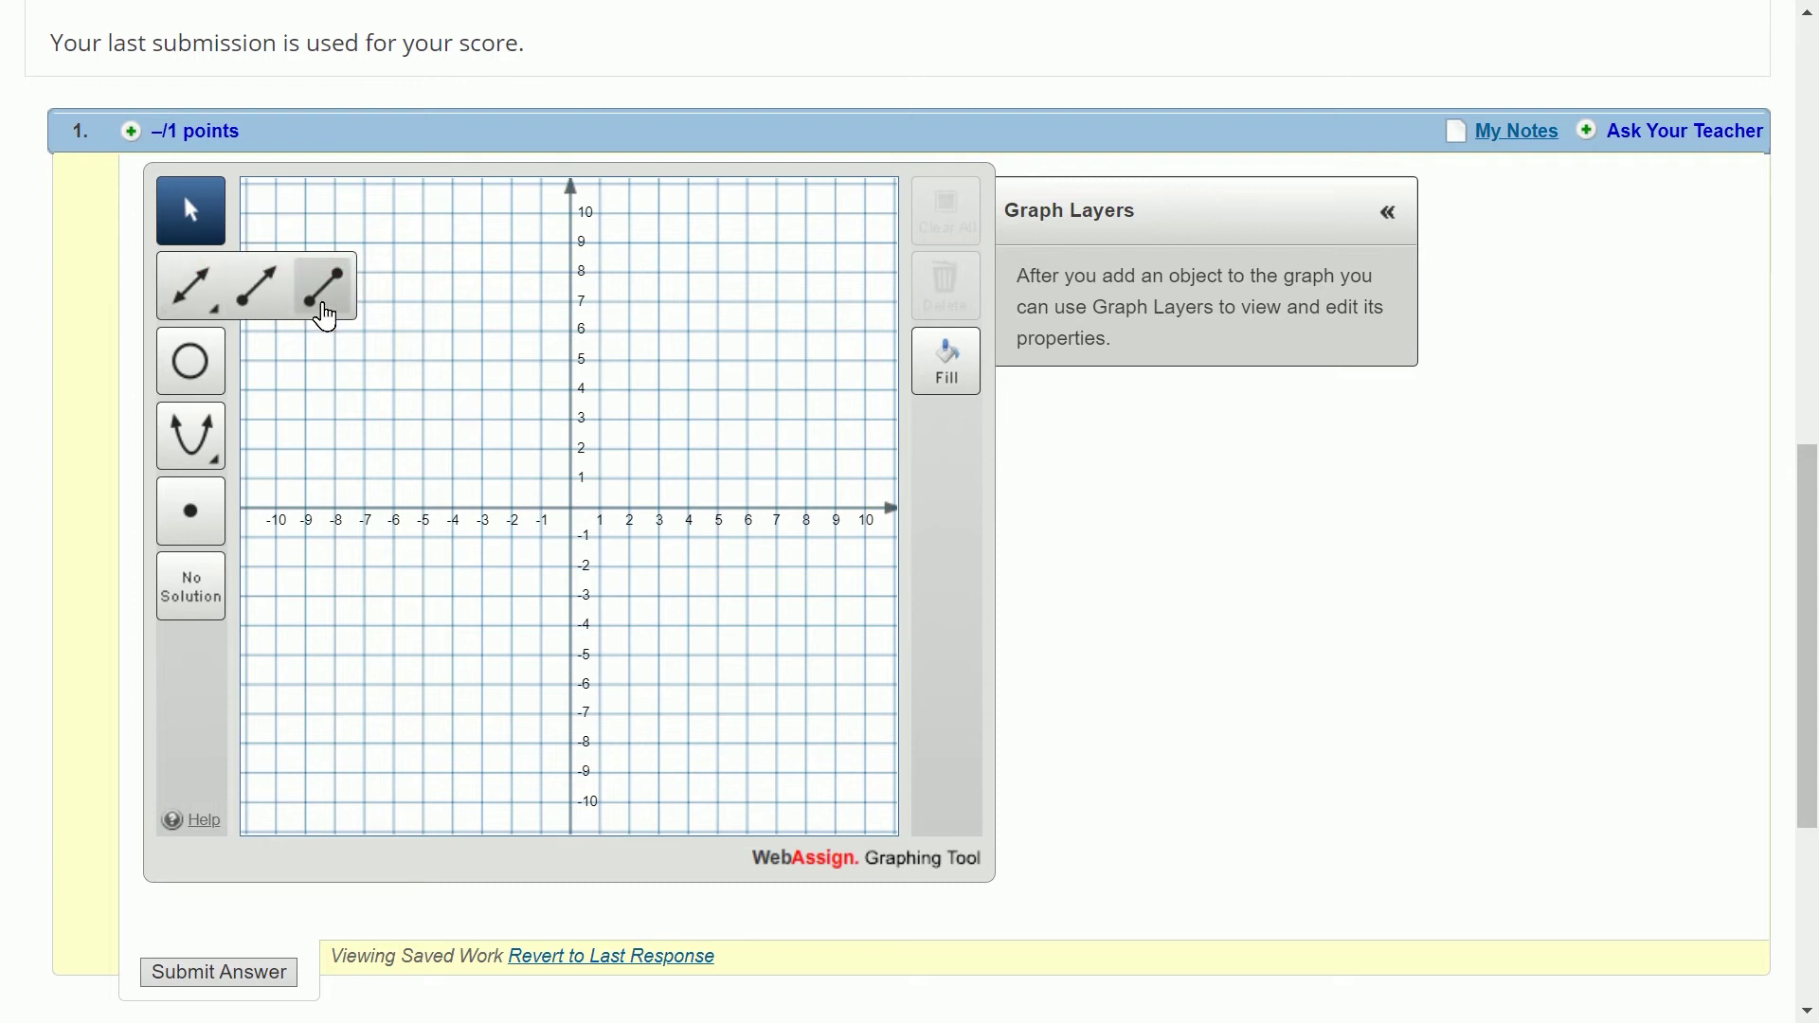
click(219, 390)
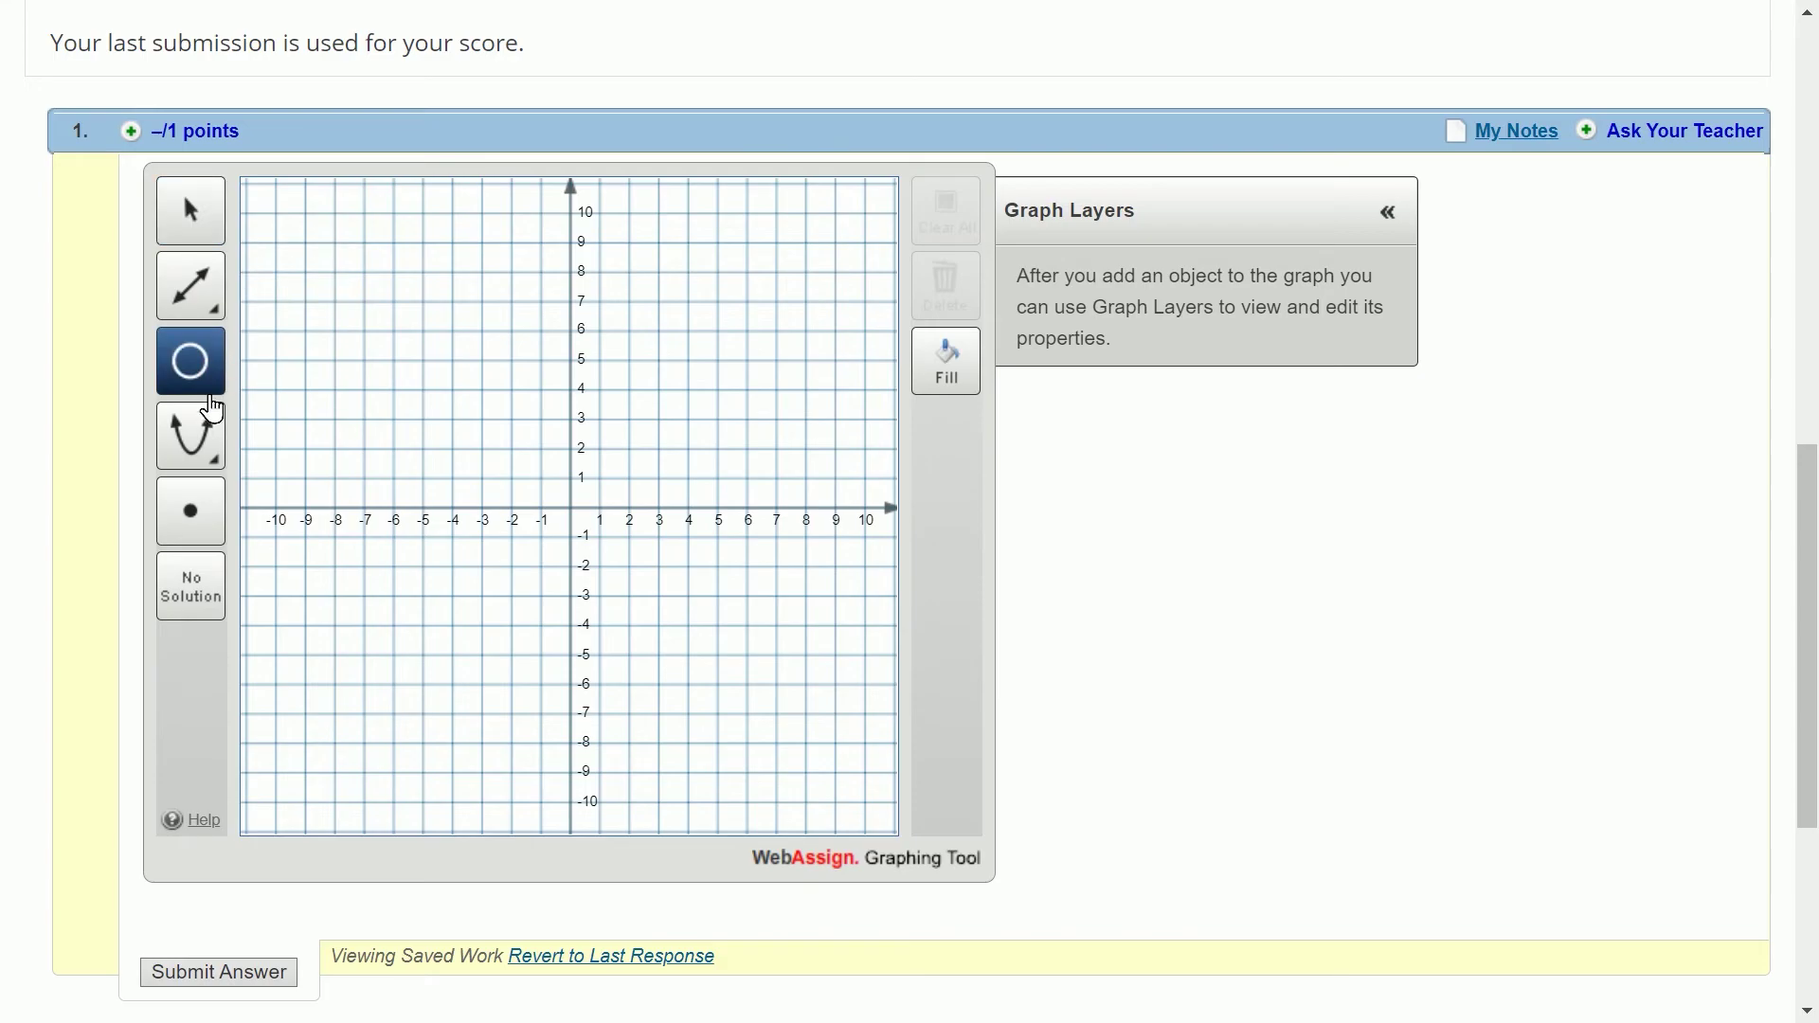
click(198, 451)
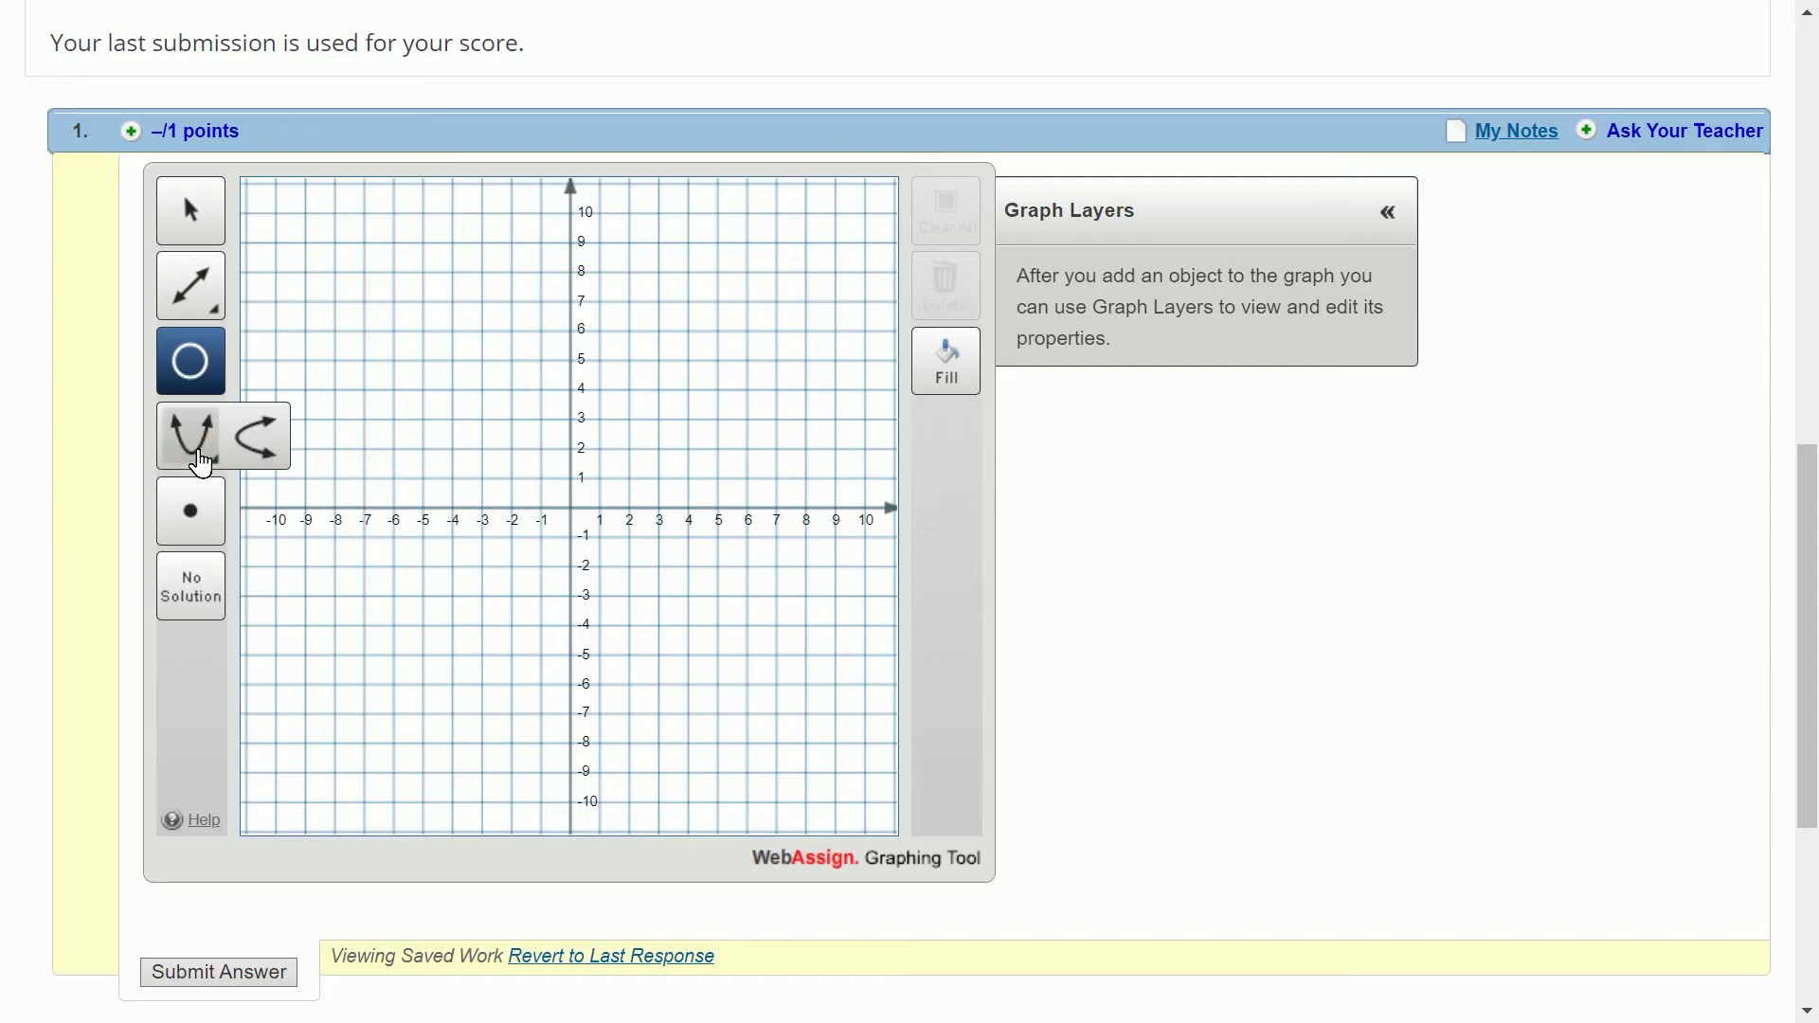
click(249, 459)
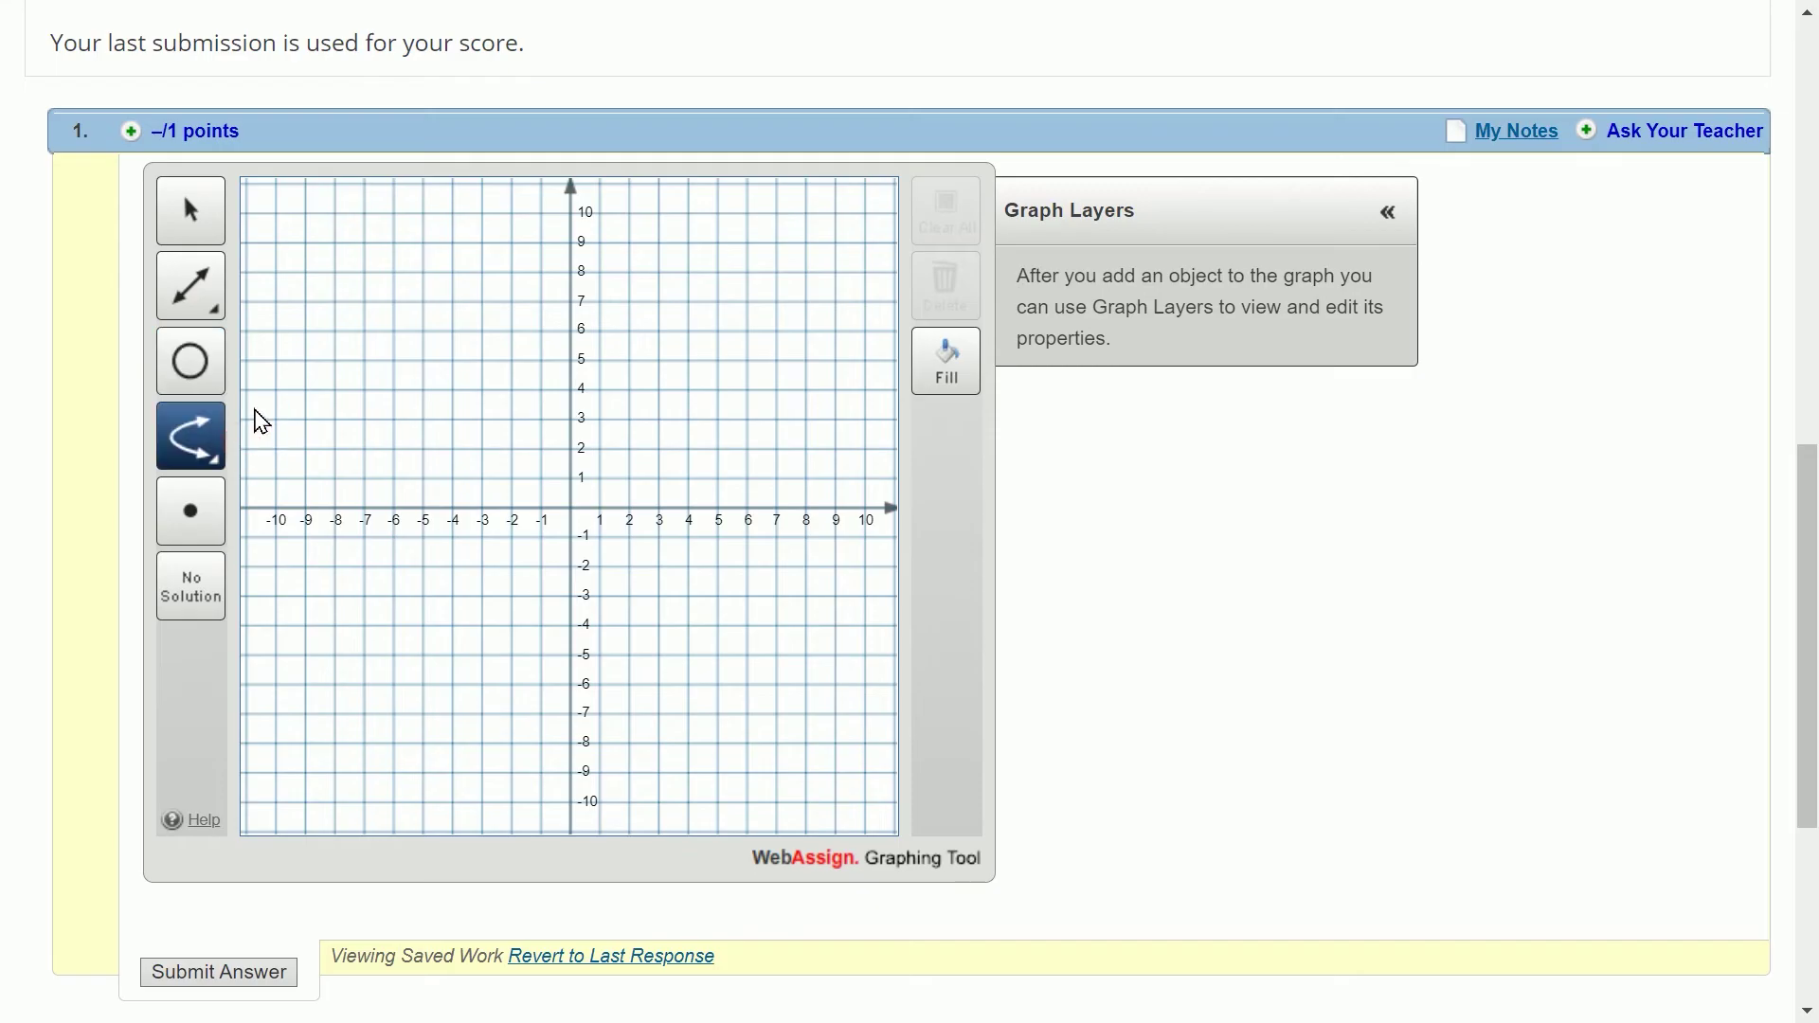
click(188, 532)
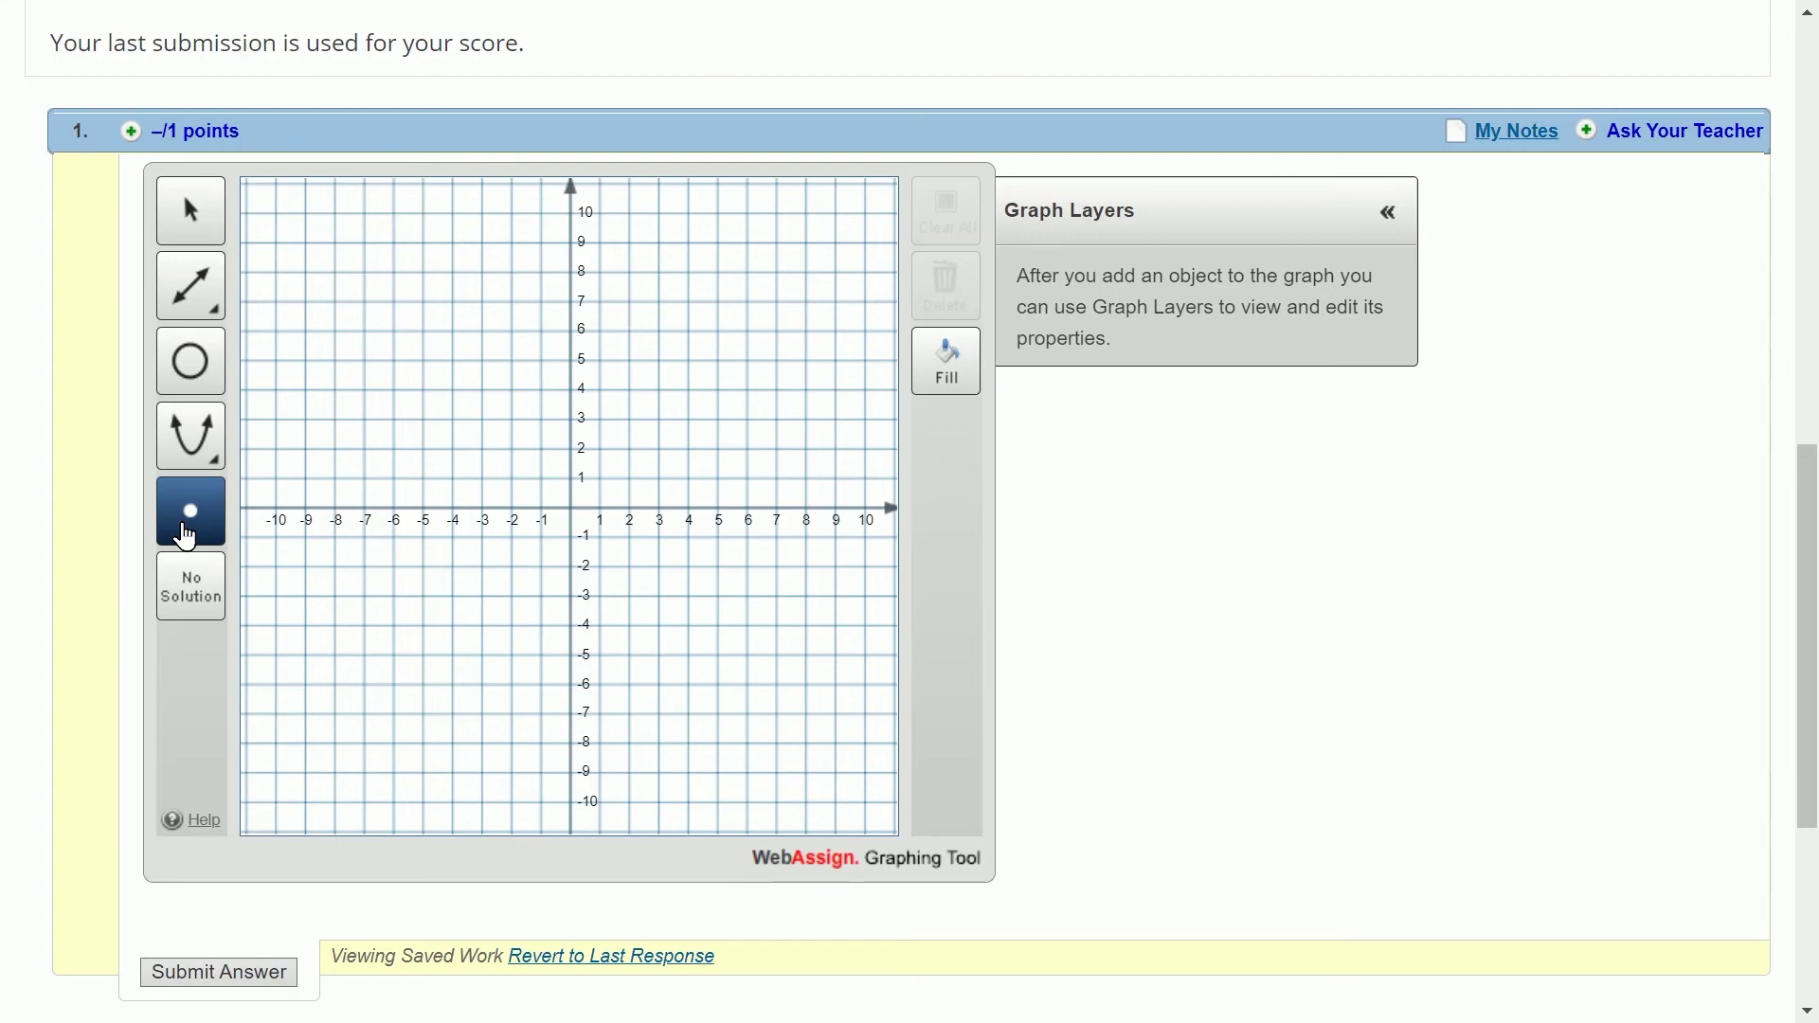
click(186, 616)
click(1039, 180)
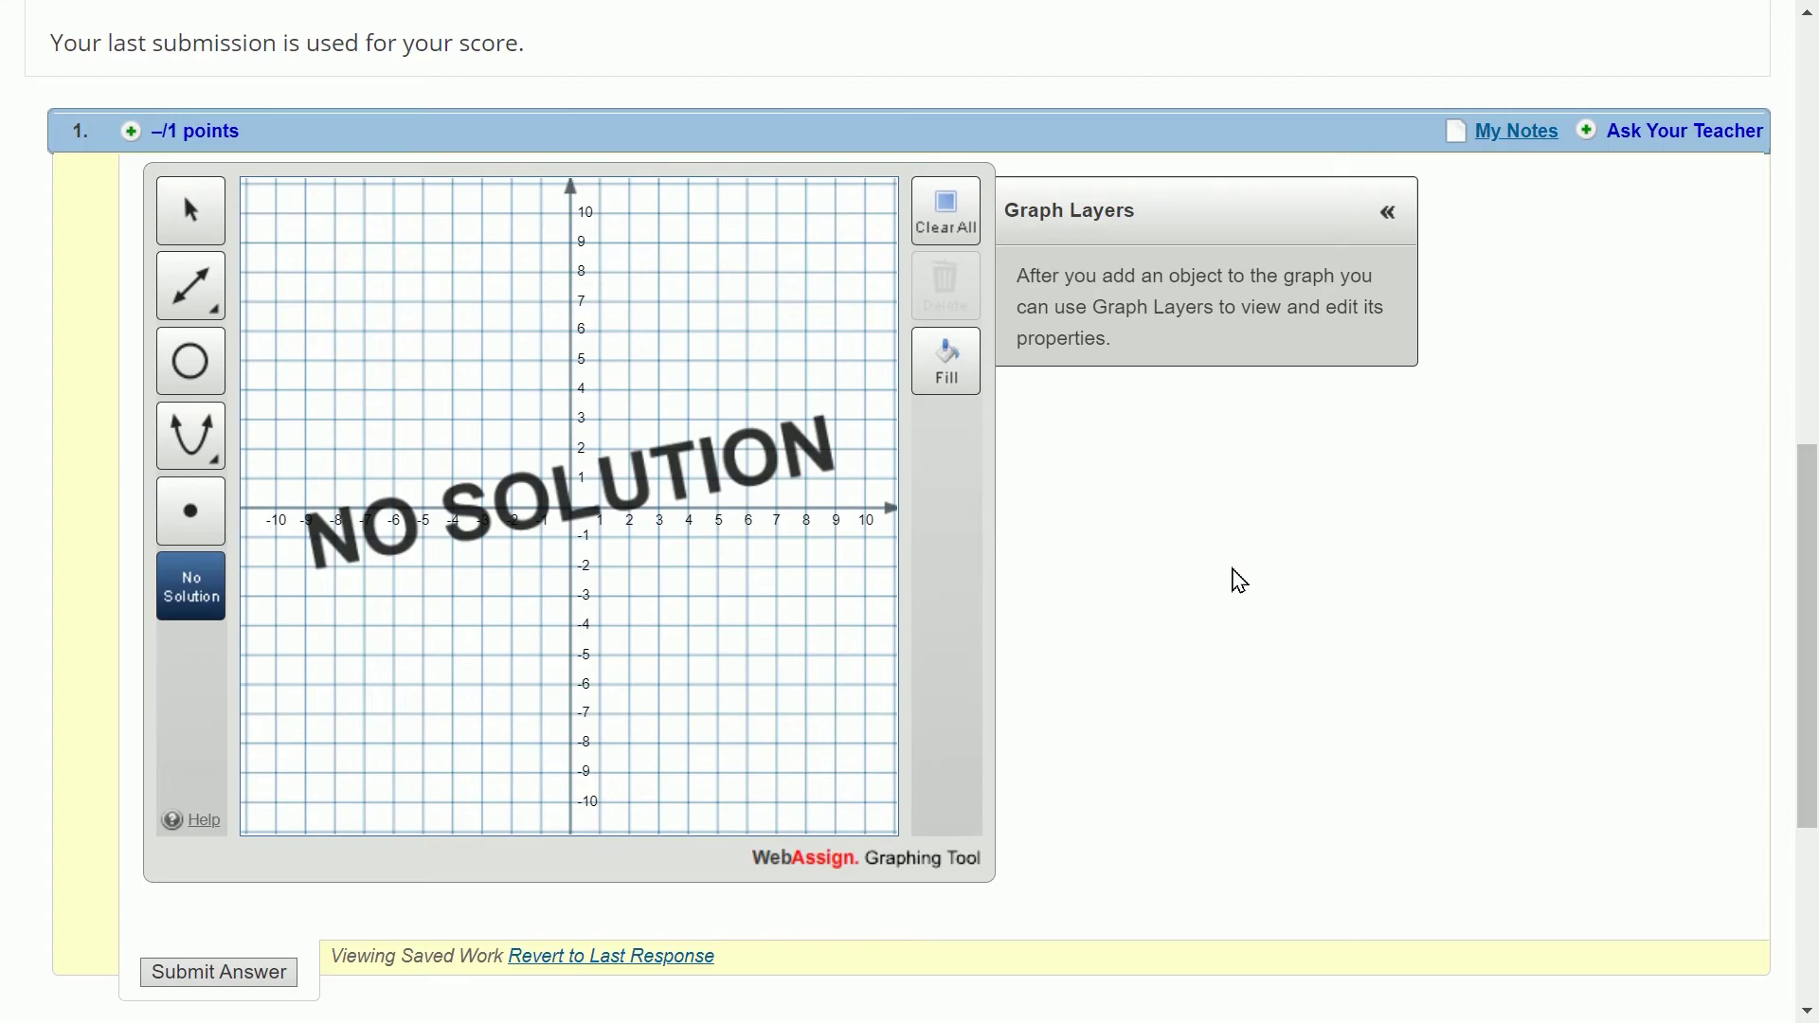
Clear the grid, draw Line 1 from (-4, -4) to (7, 6), and show its point coordinates
click(966, 227)
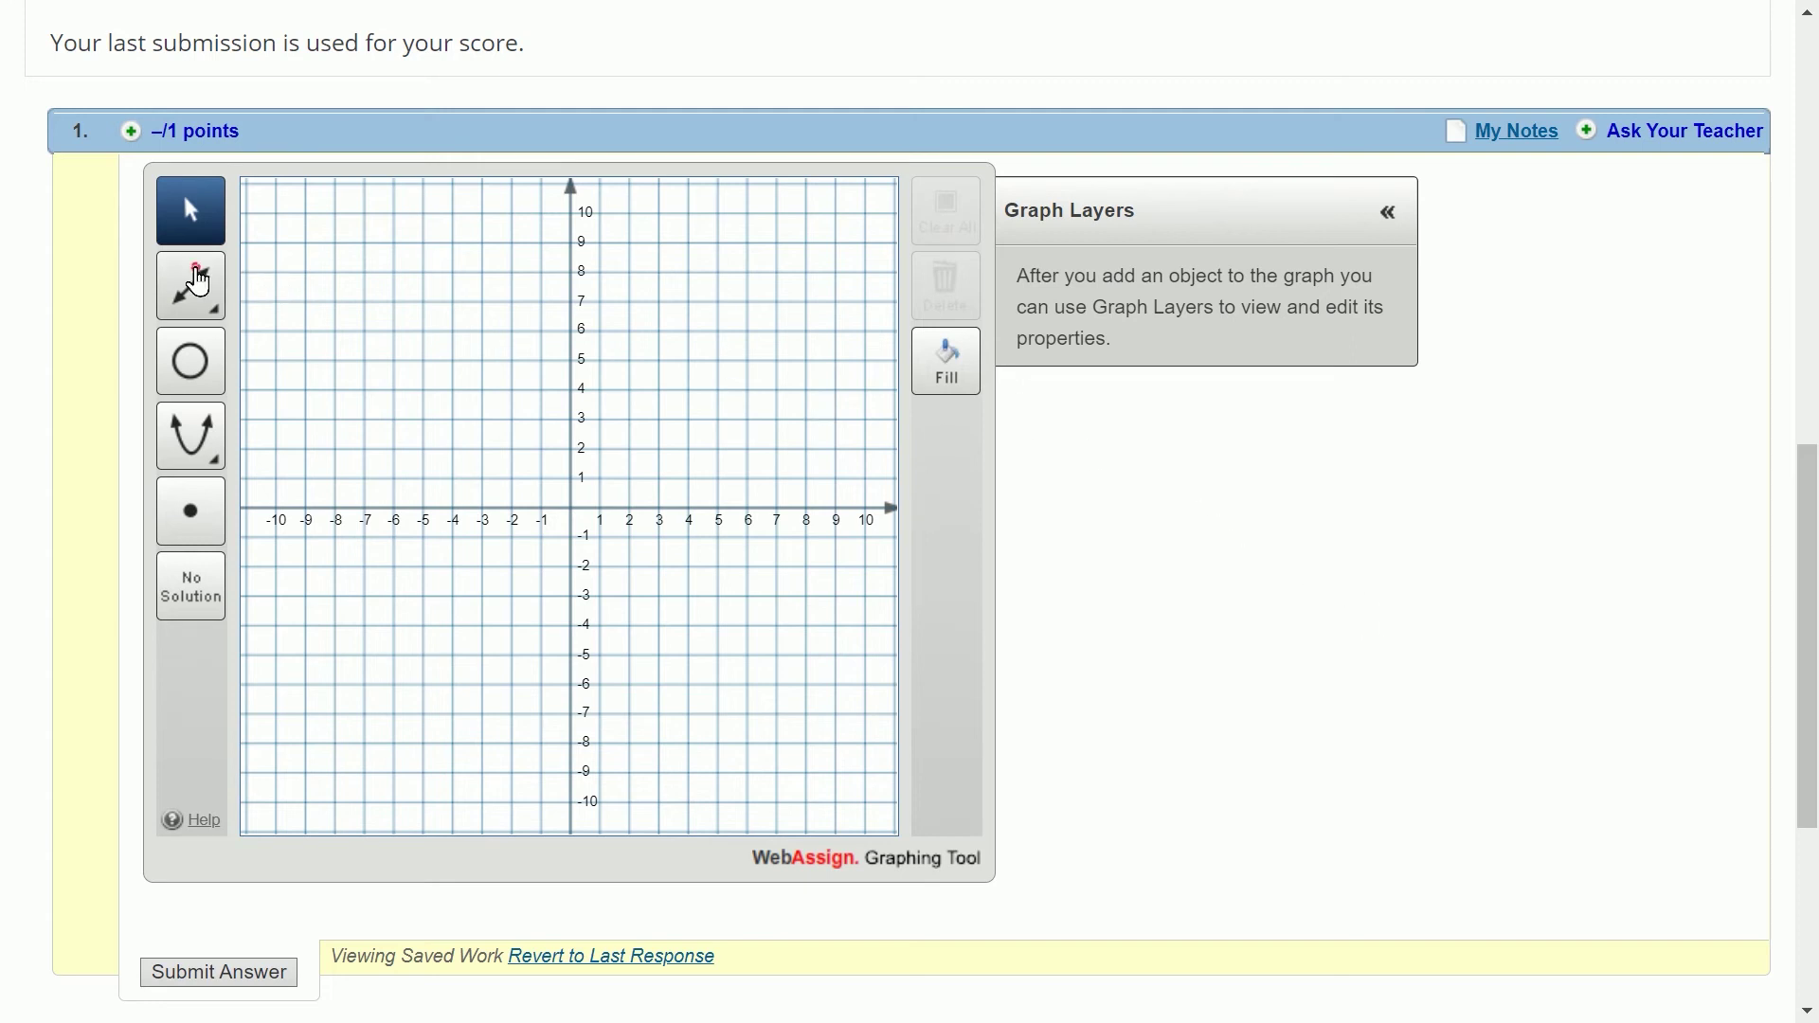
mouse_move(186, 302)
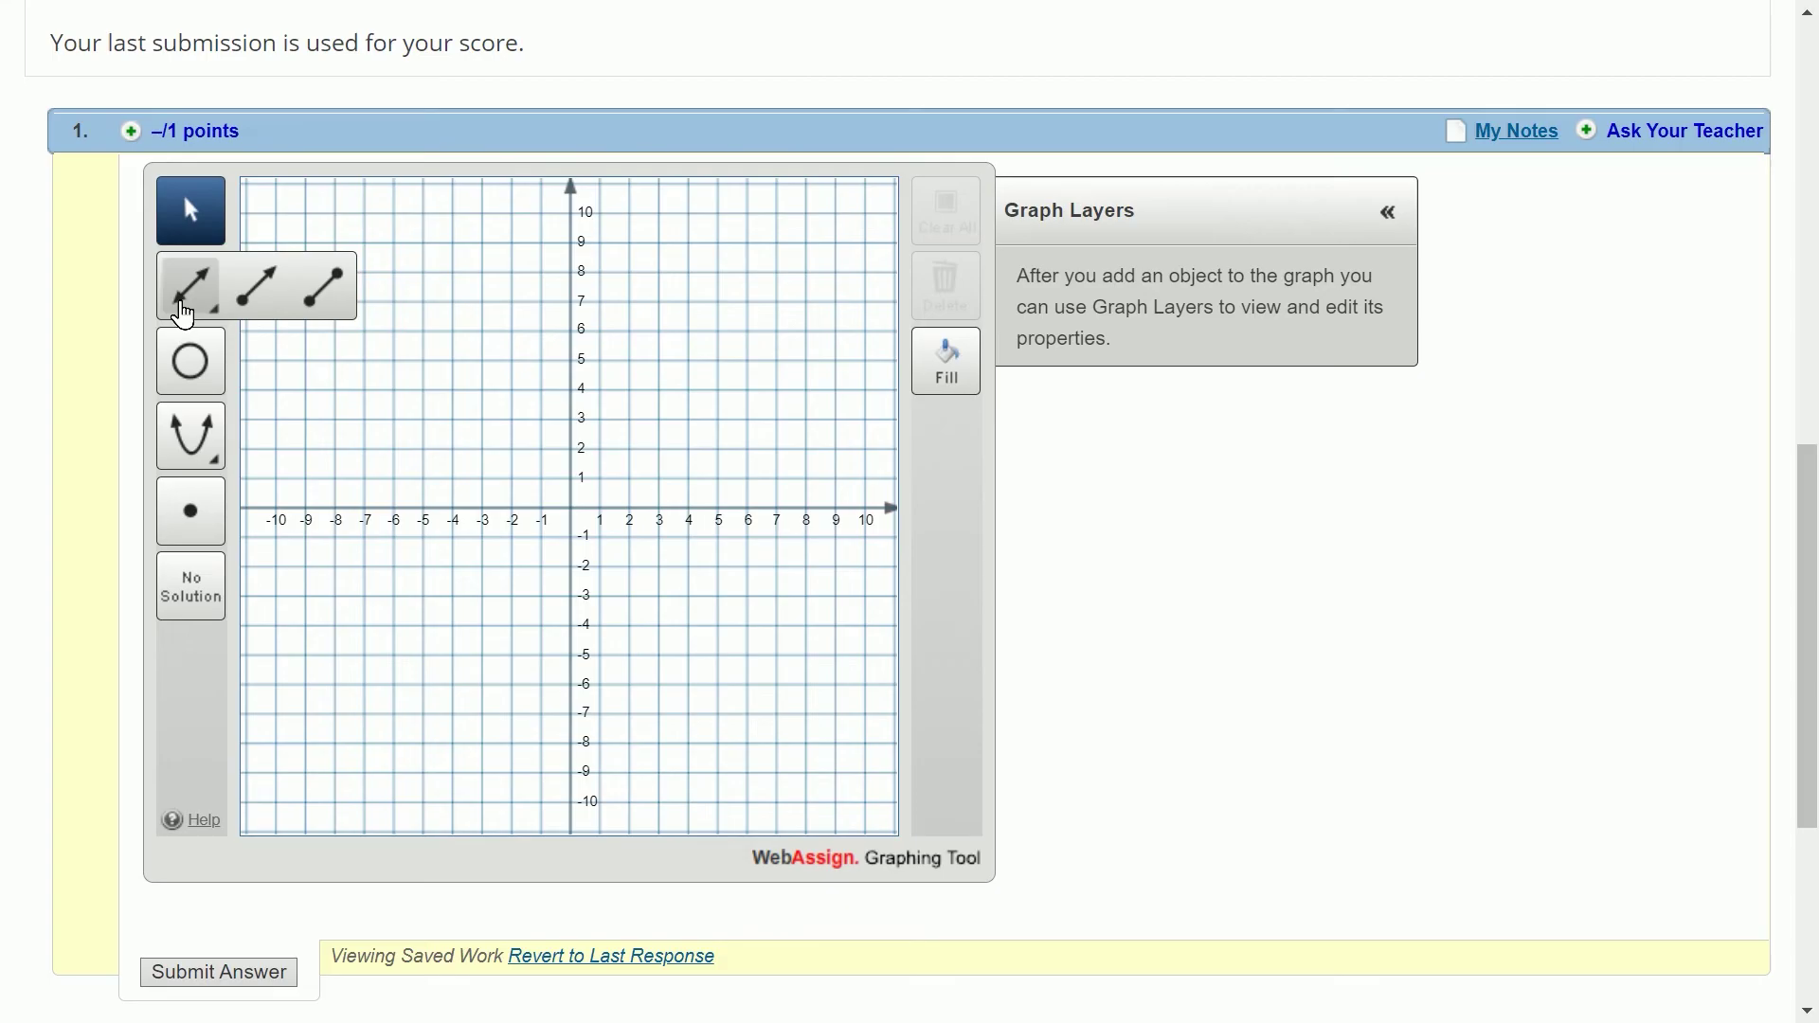
click(185, 315)
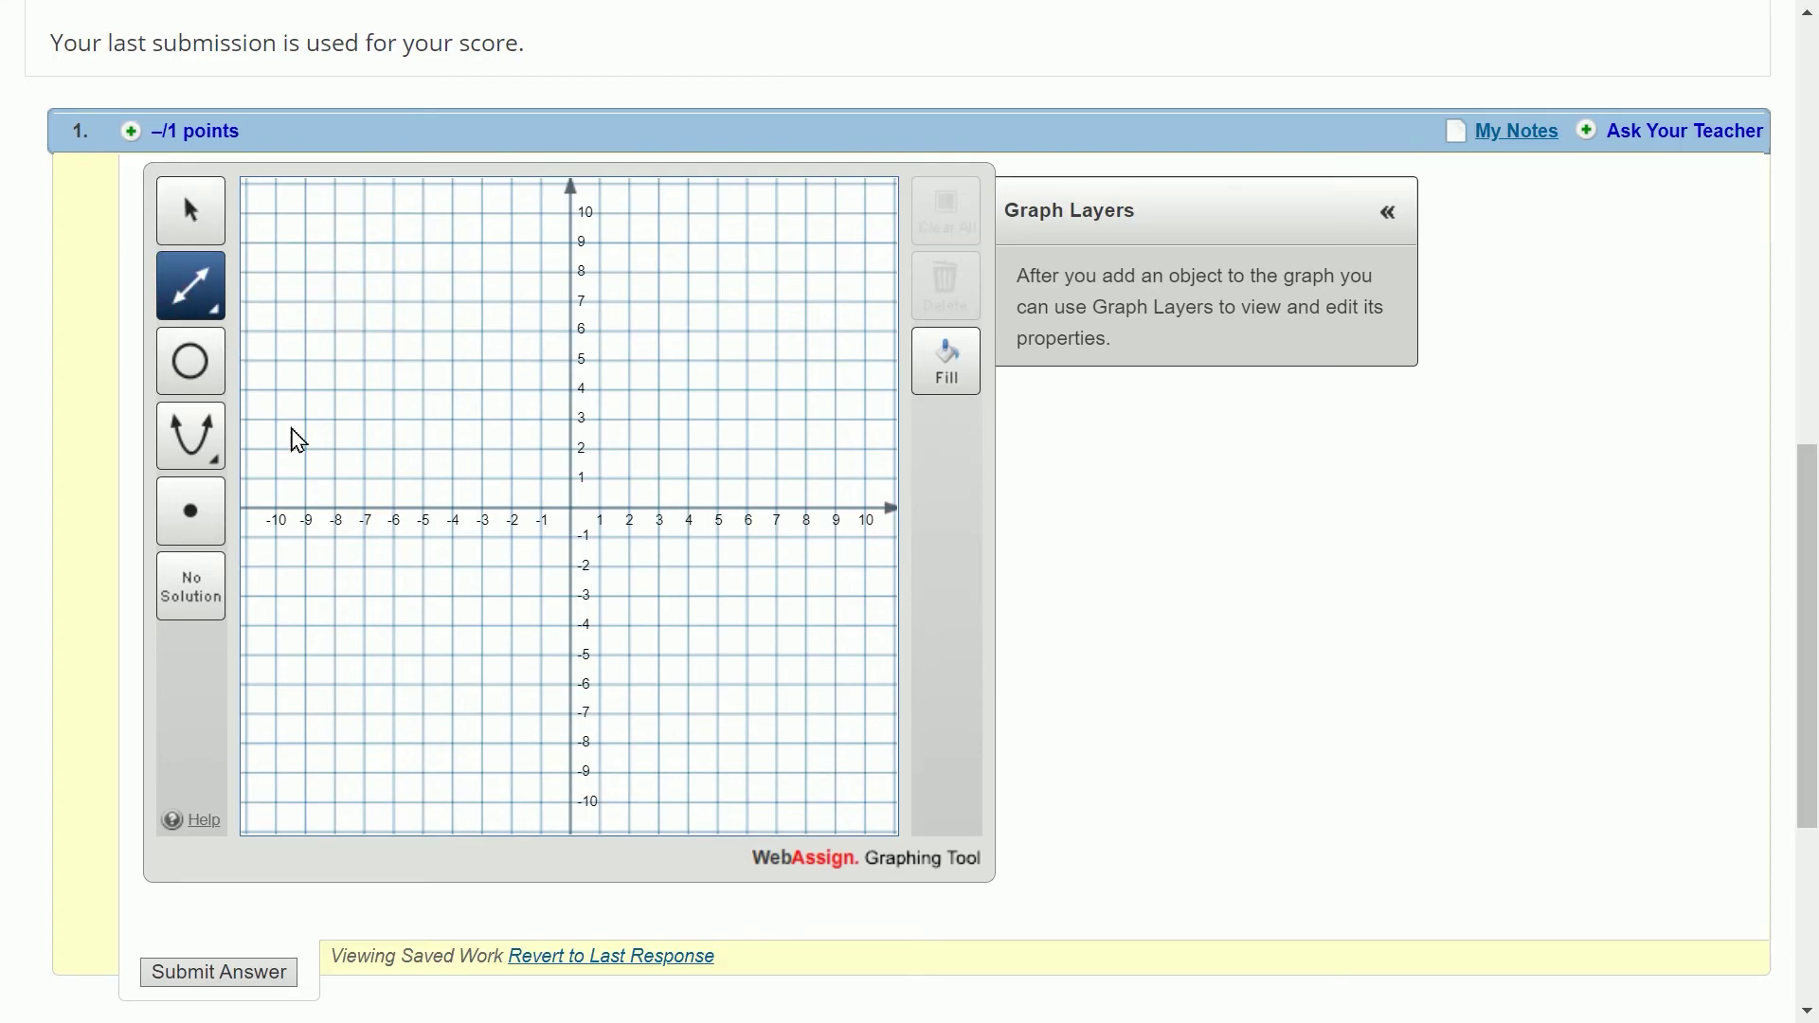
click(453, 626)
click(777, 331)
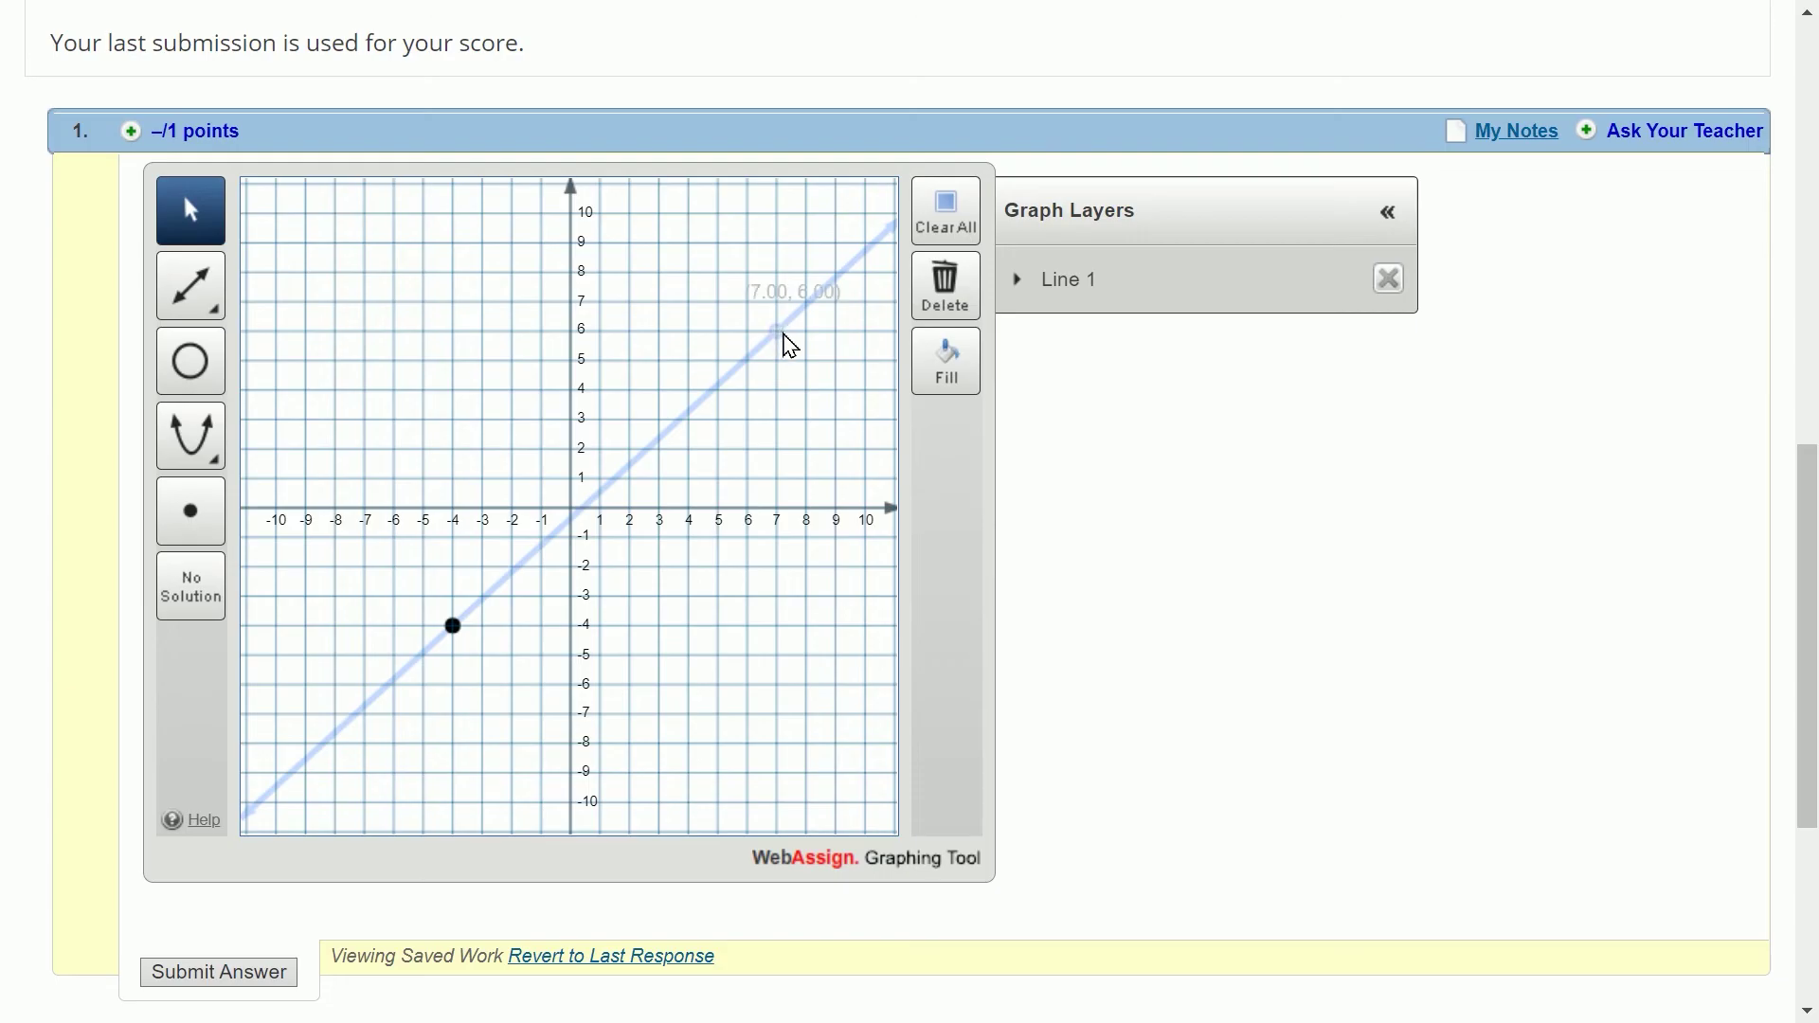
click(839, 397)
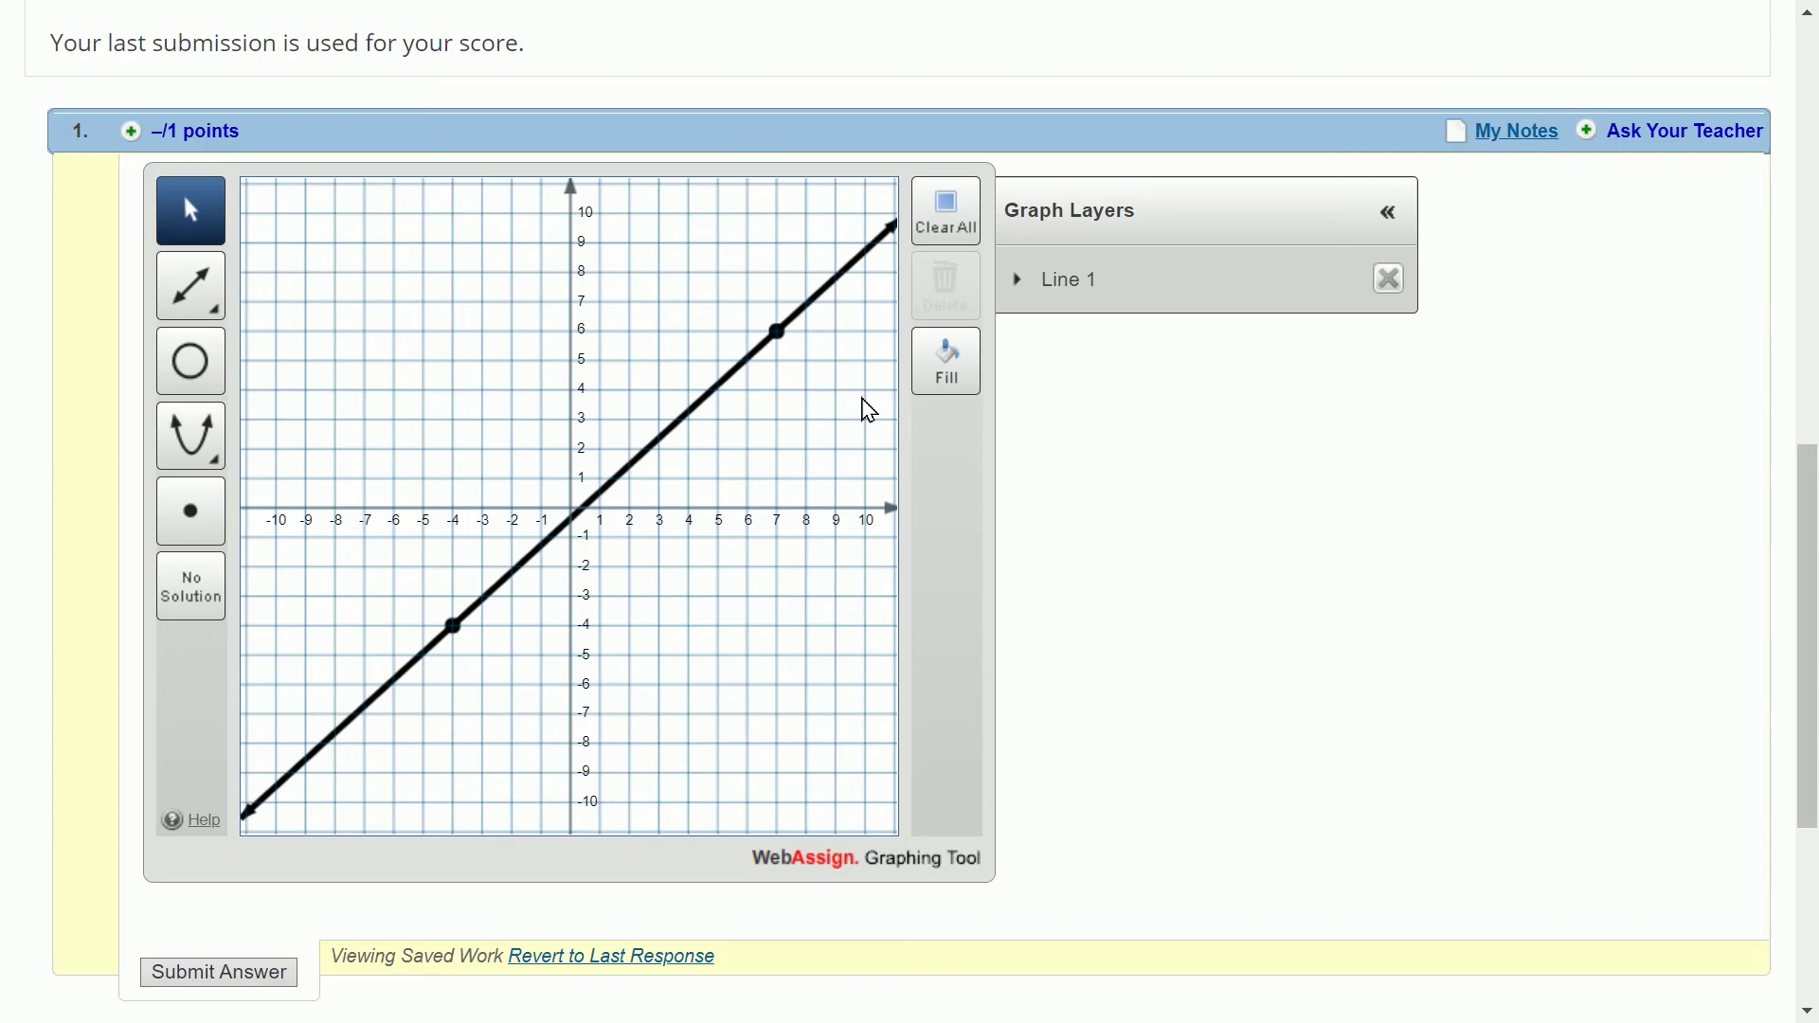
click(1149, 286)
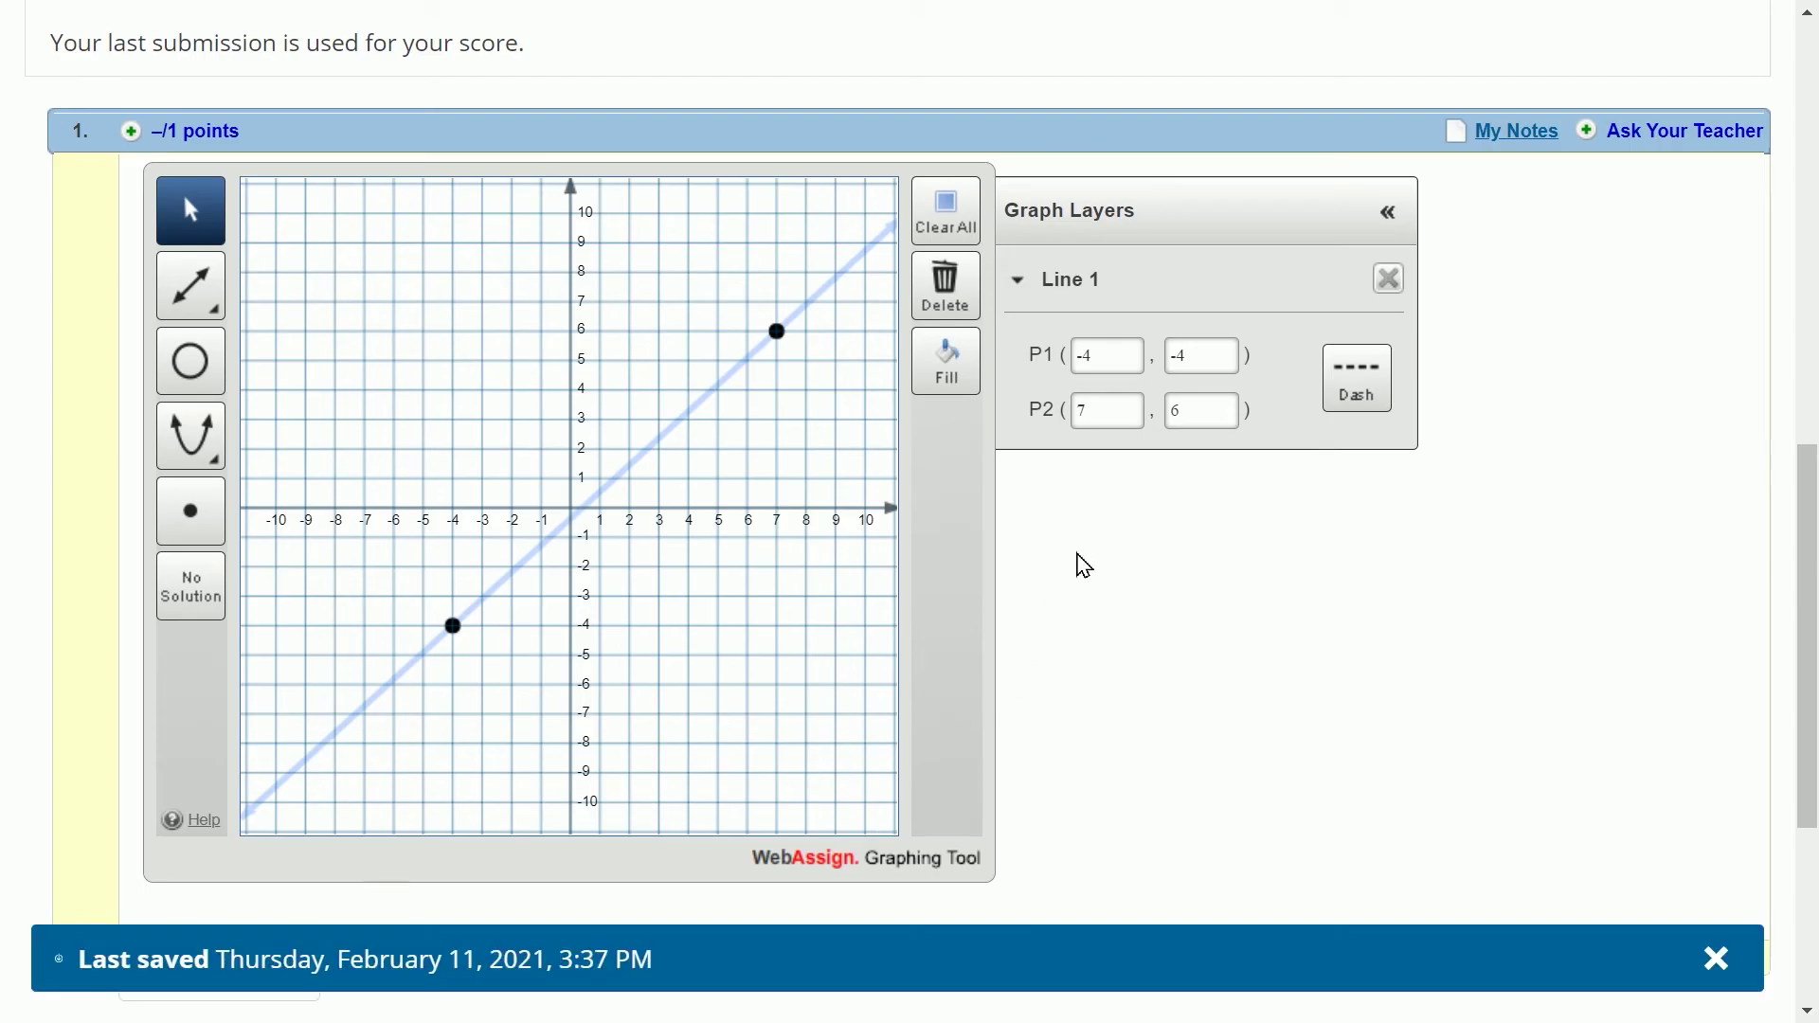
Change Line 1's second-point y value to 7
click(1194, 409)
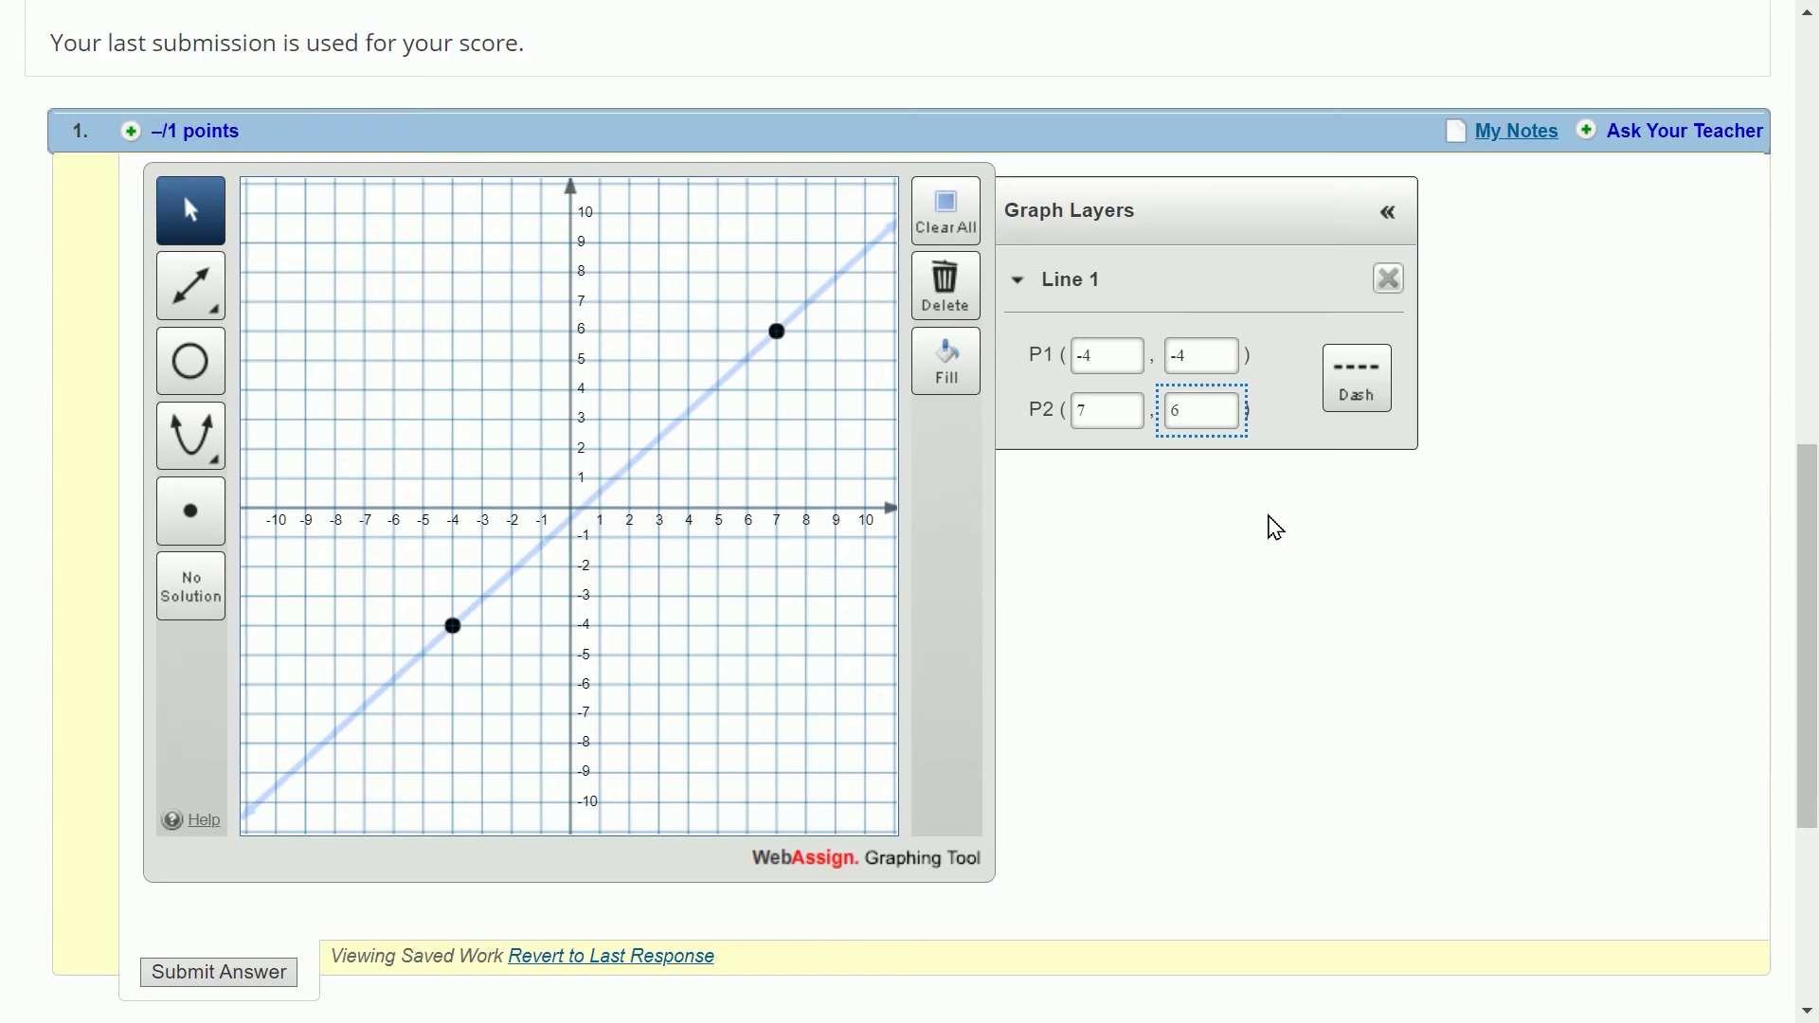
key(BackSpace)
text(7)
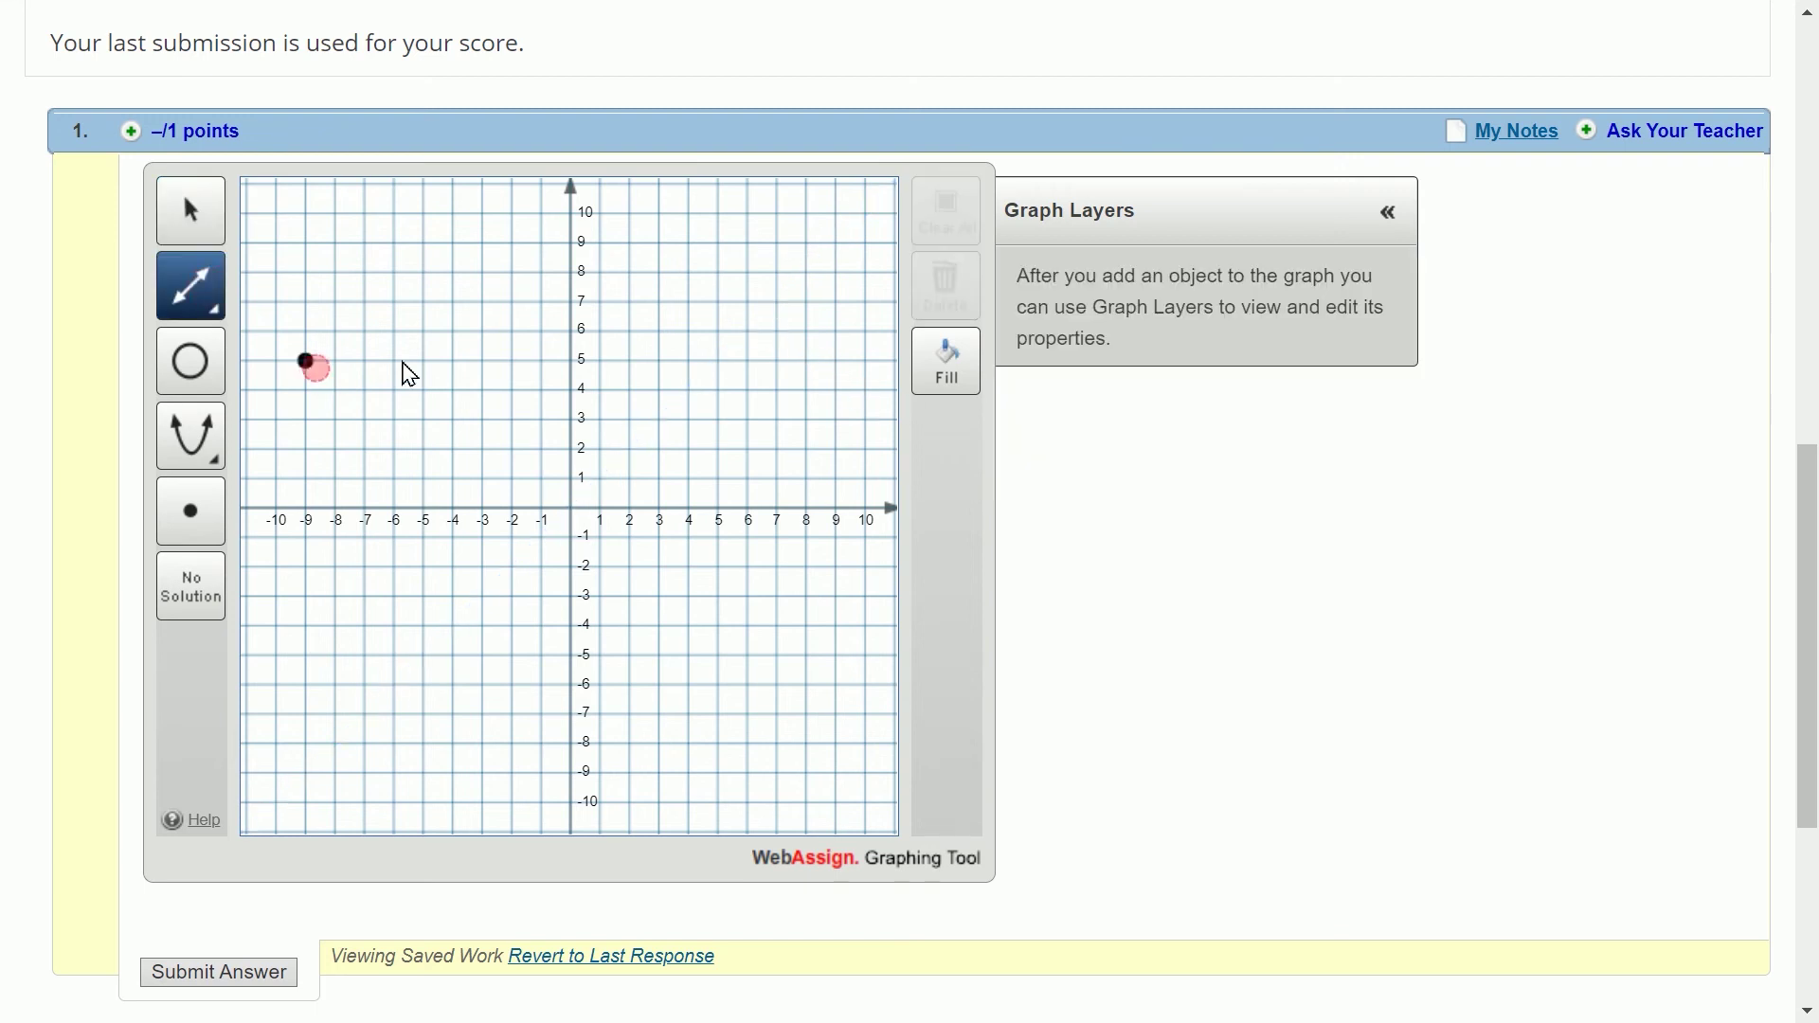
click(394, 361)
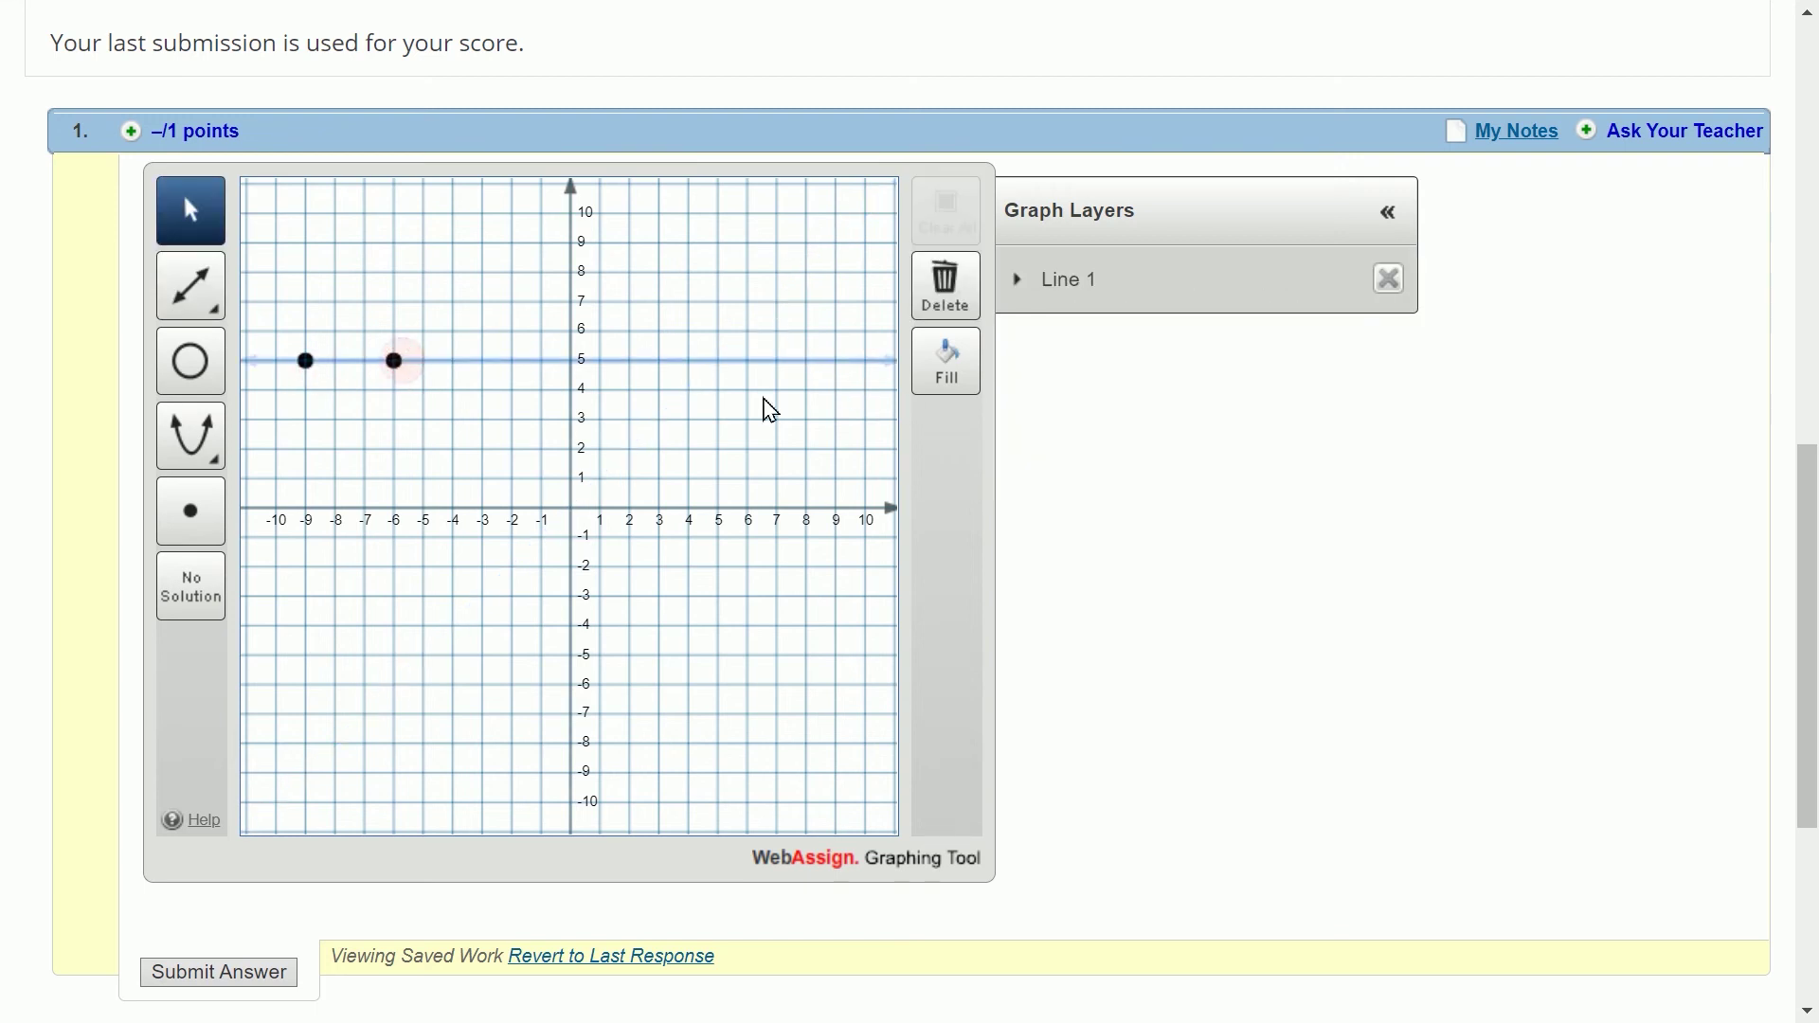
Re-enter Line 1's coordinates as P1 (-4, -4) and P2 (7, 7) in Graph Layers
click(1071, 292)
click(1090, 355)
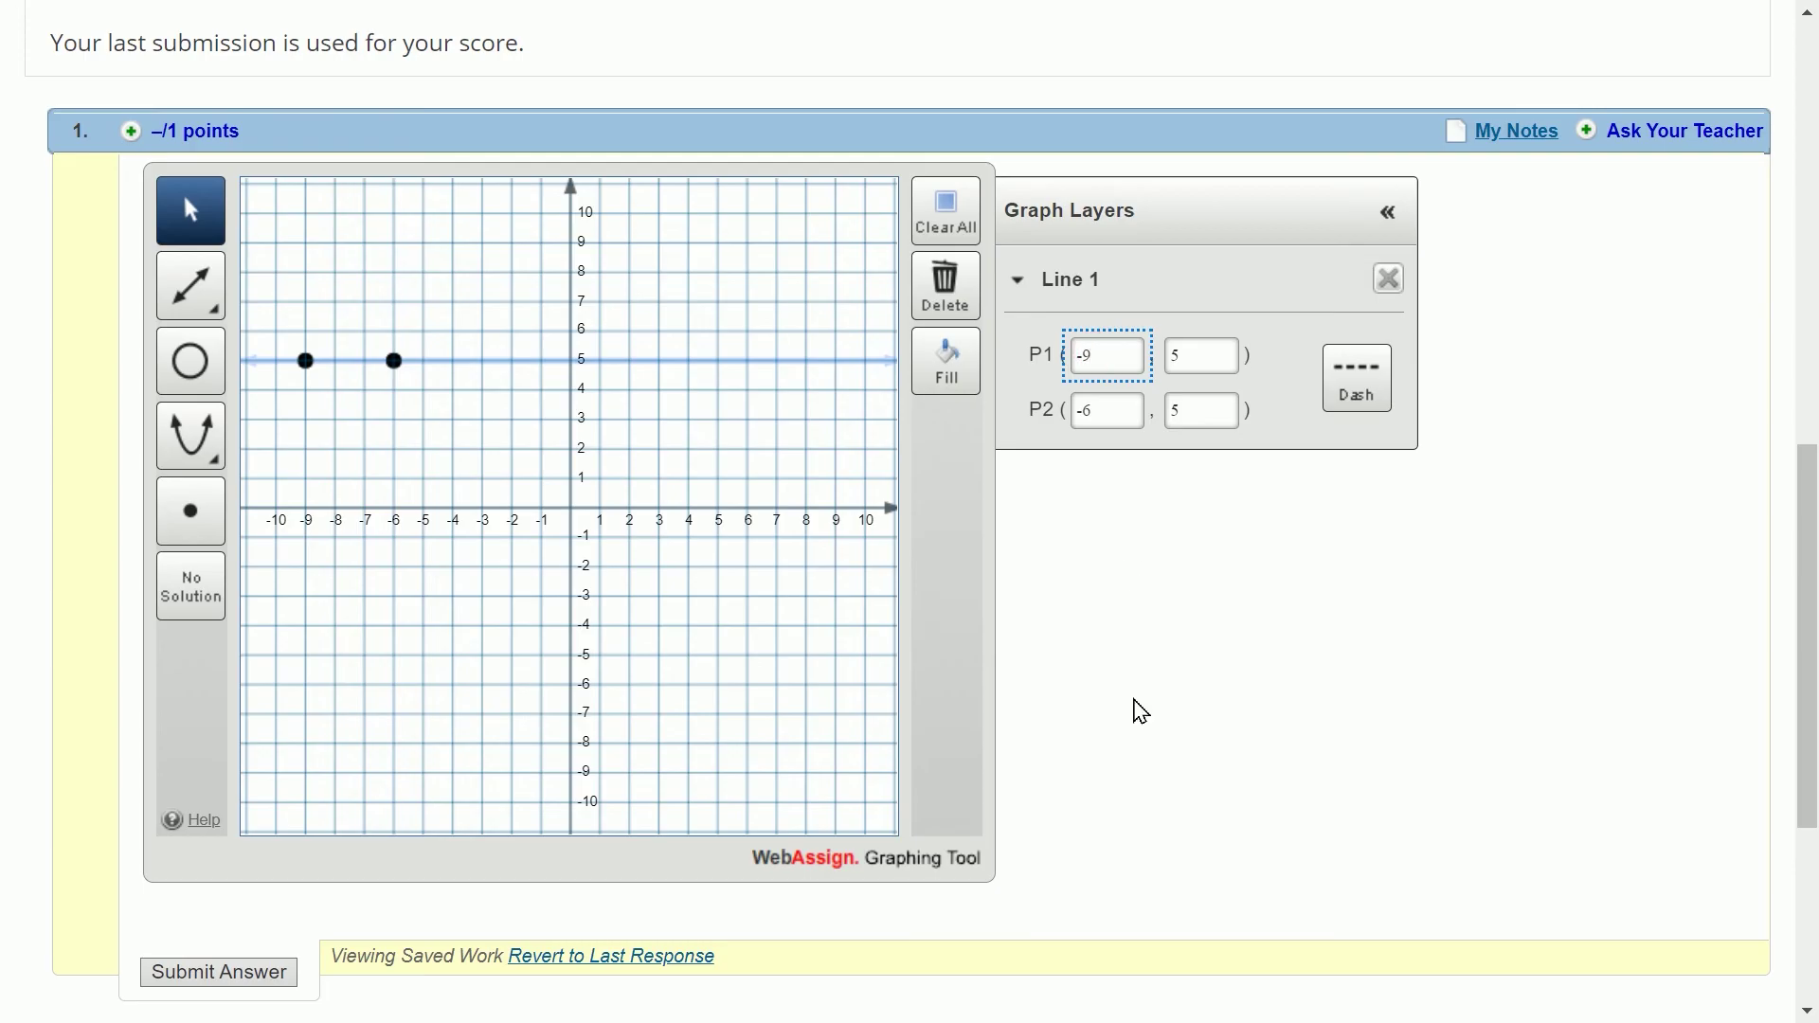
key(BackSpace)
text(4)
key(Tab)
text(-4)
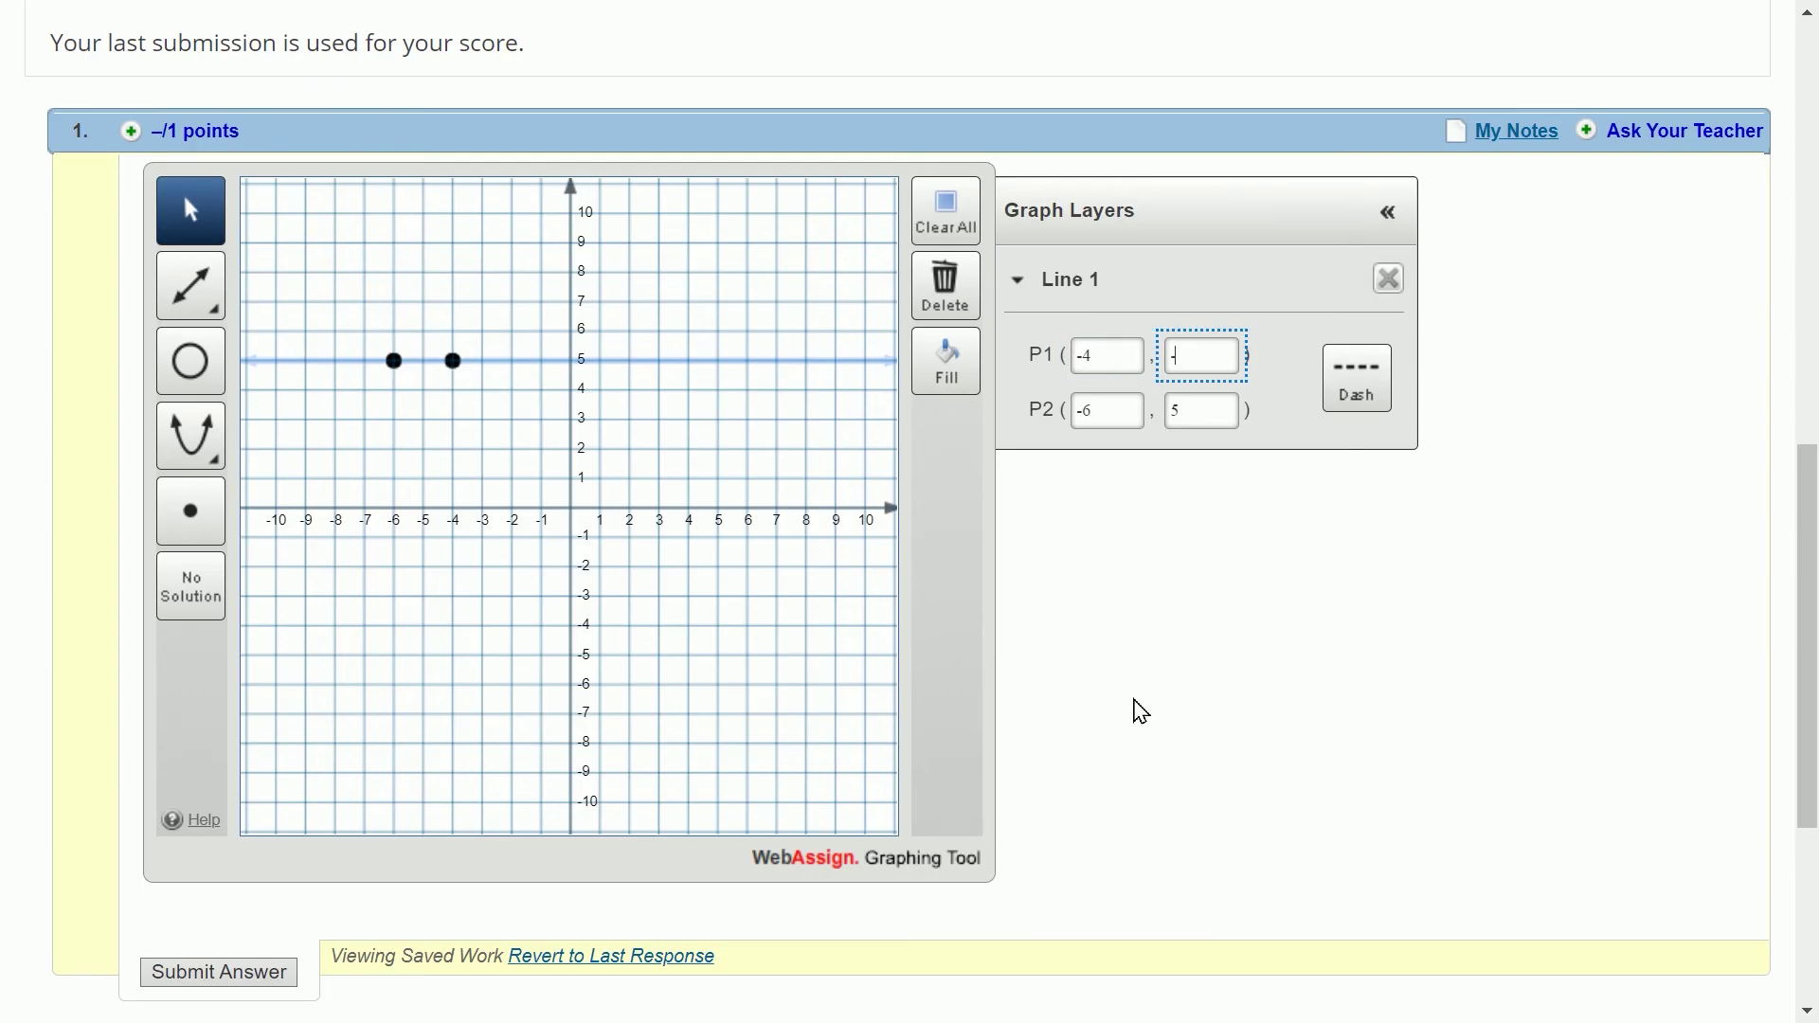
key(Tab)
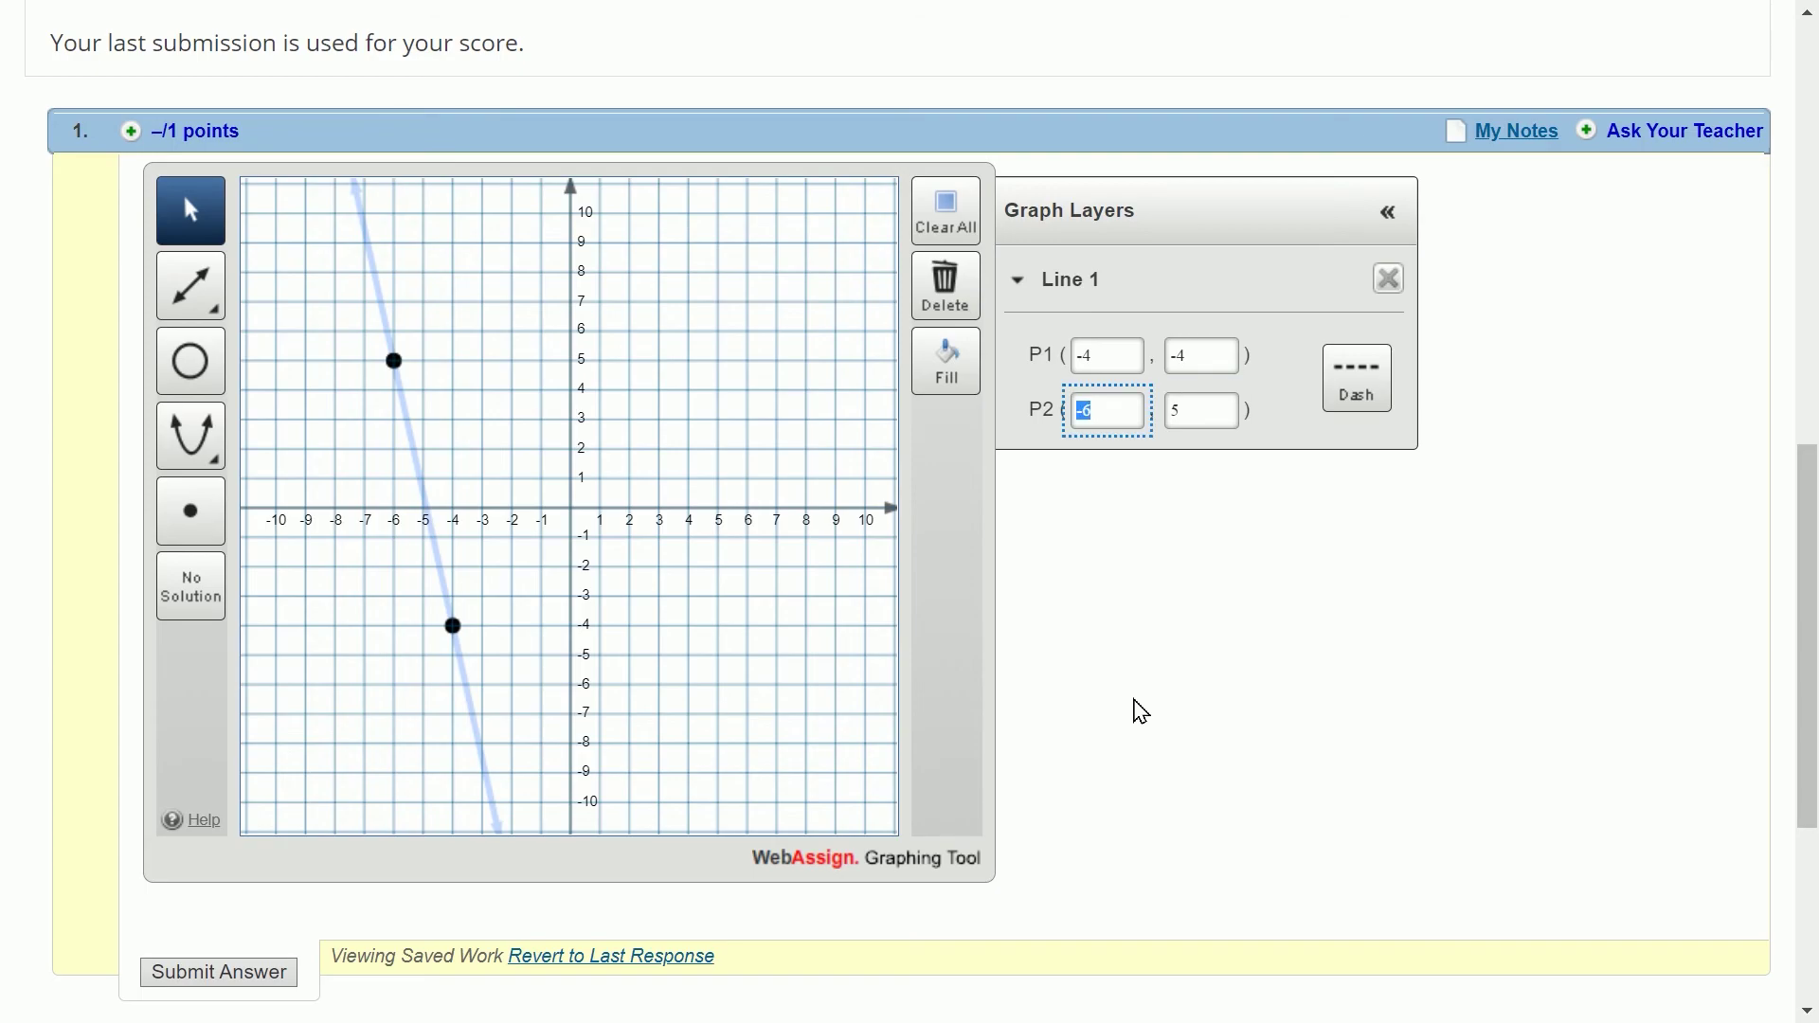
text(7)
key(Tab)
text(7)
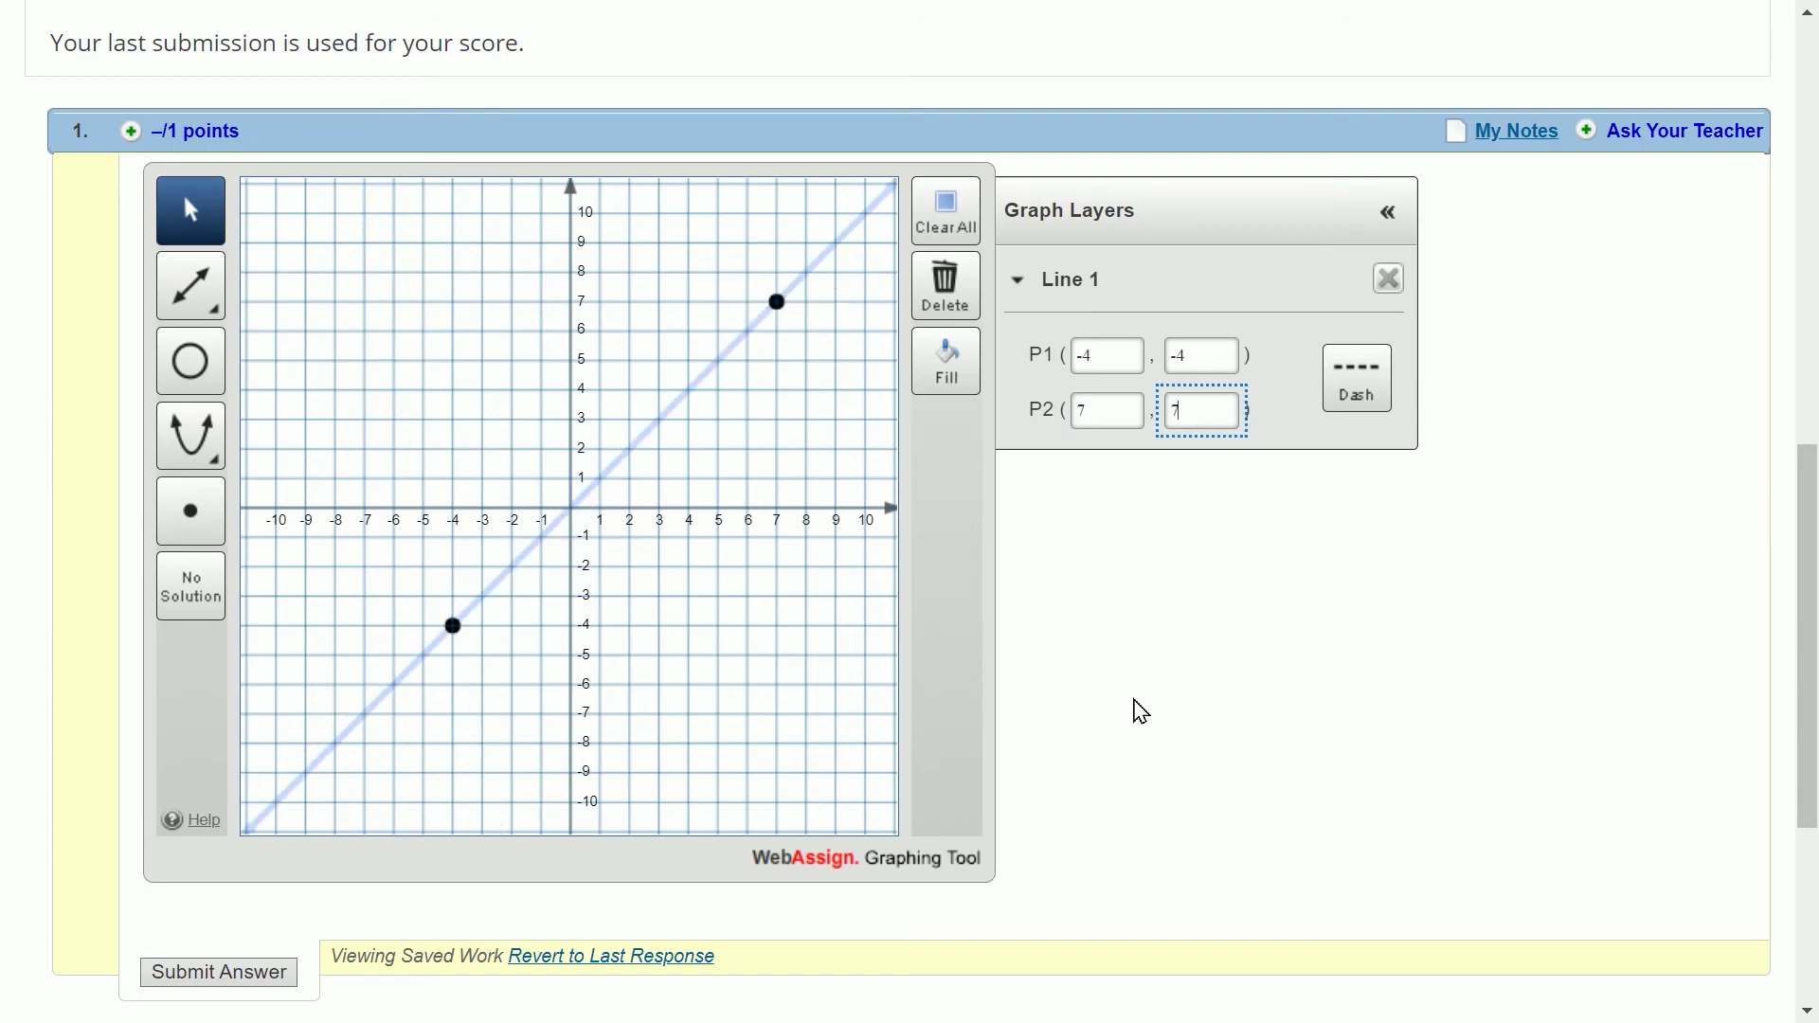
click(1142, 711)
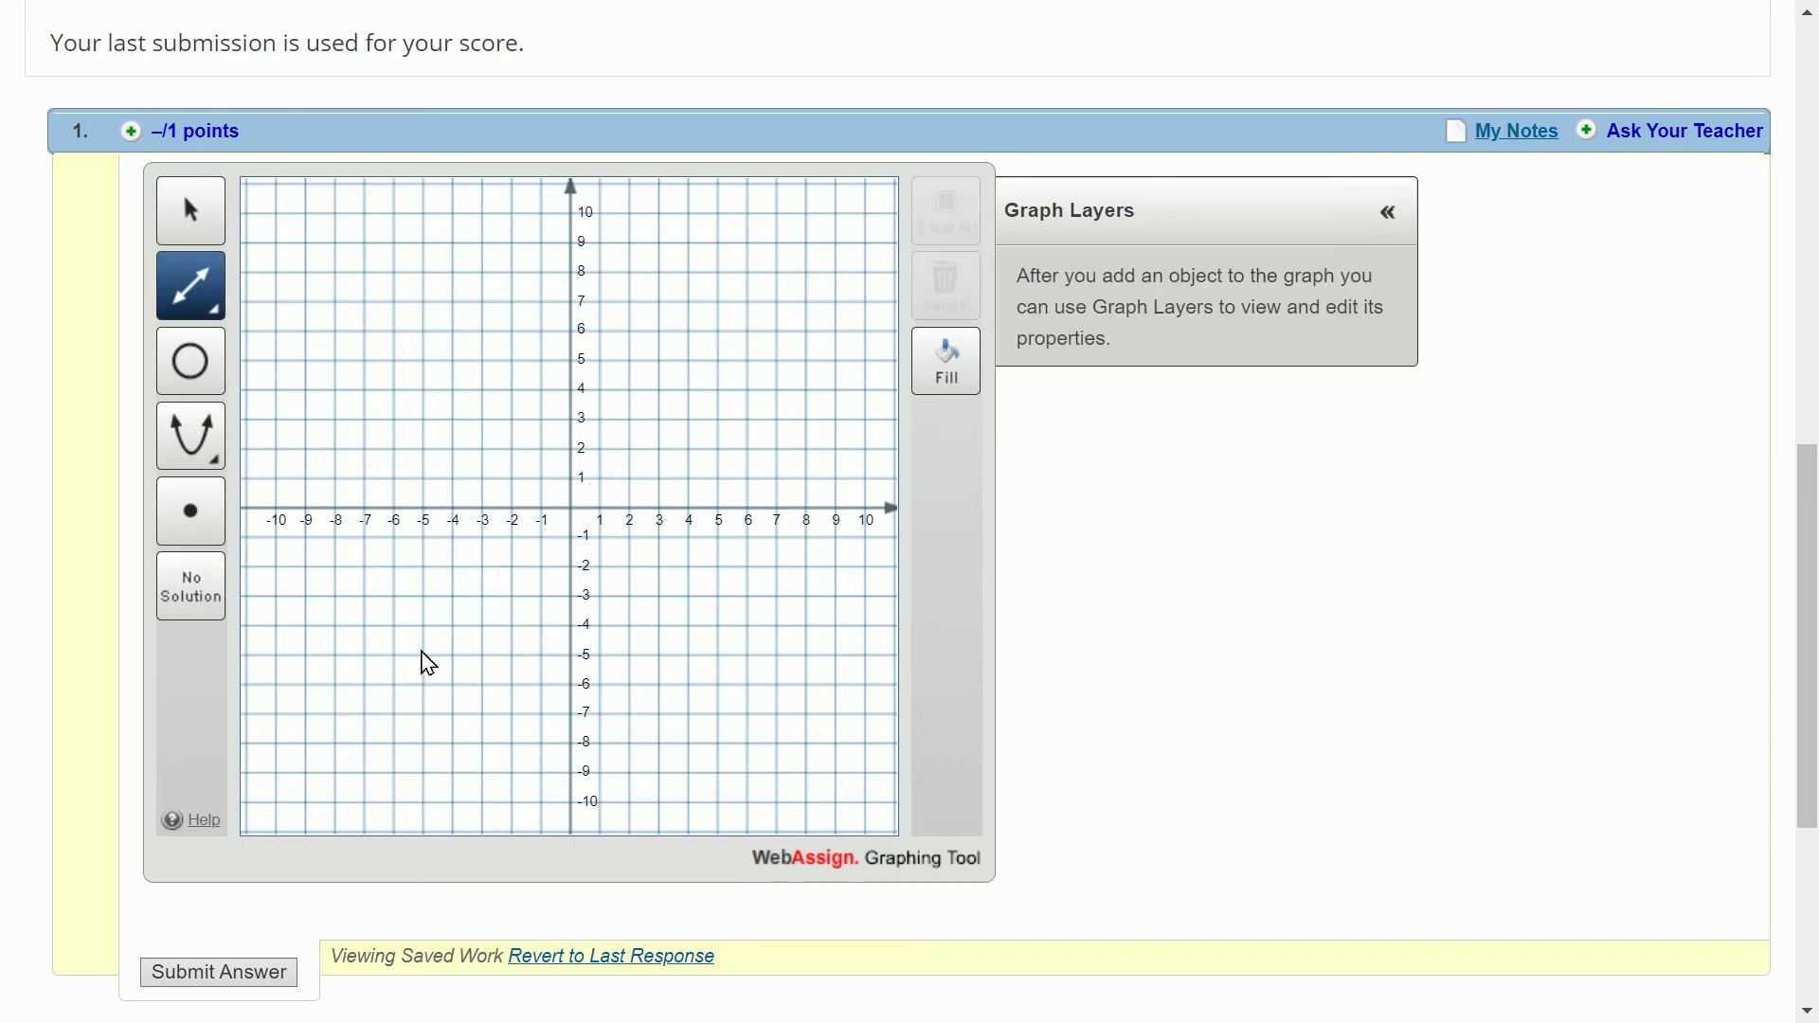
Draw vertical lines through (-5, -5)–(-5, 3) and (3, -5)–(3, 2)
click(423, 654)
click(423, 420)
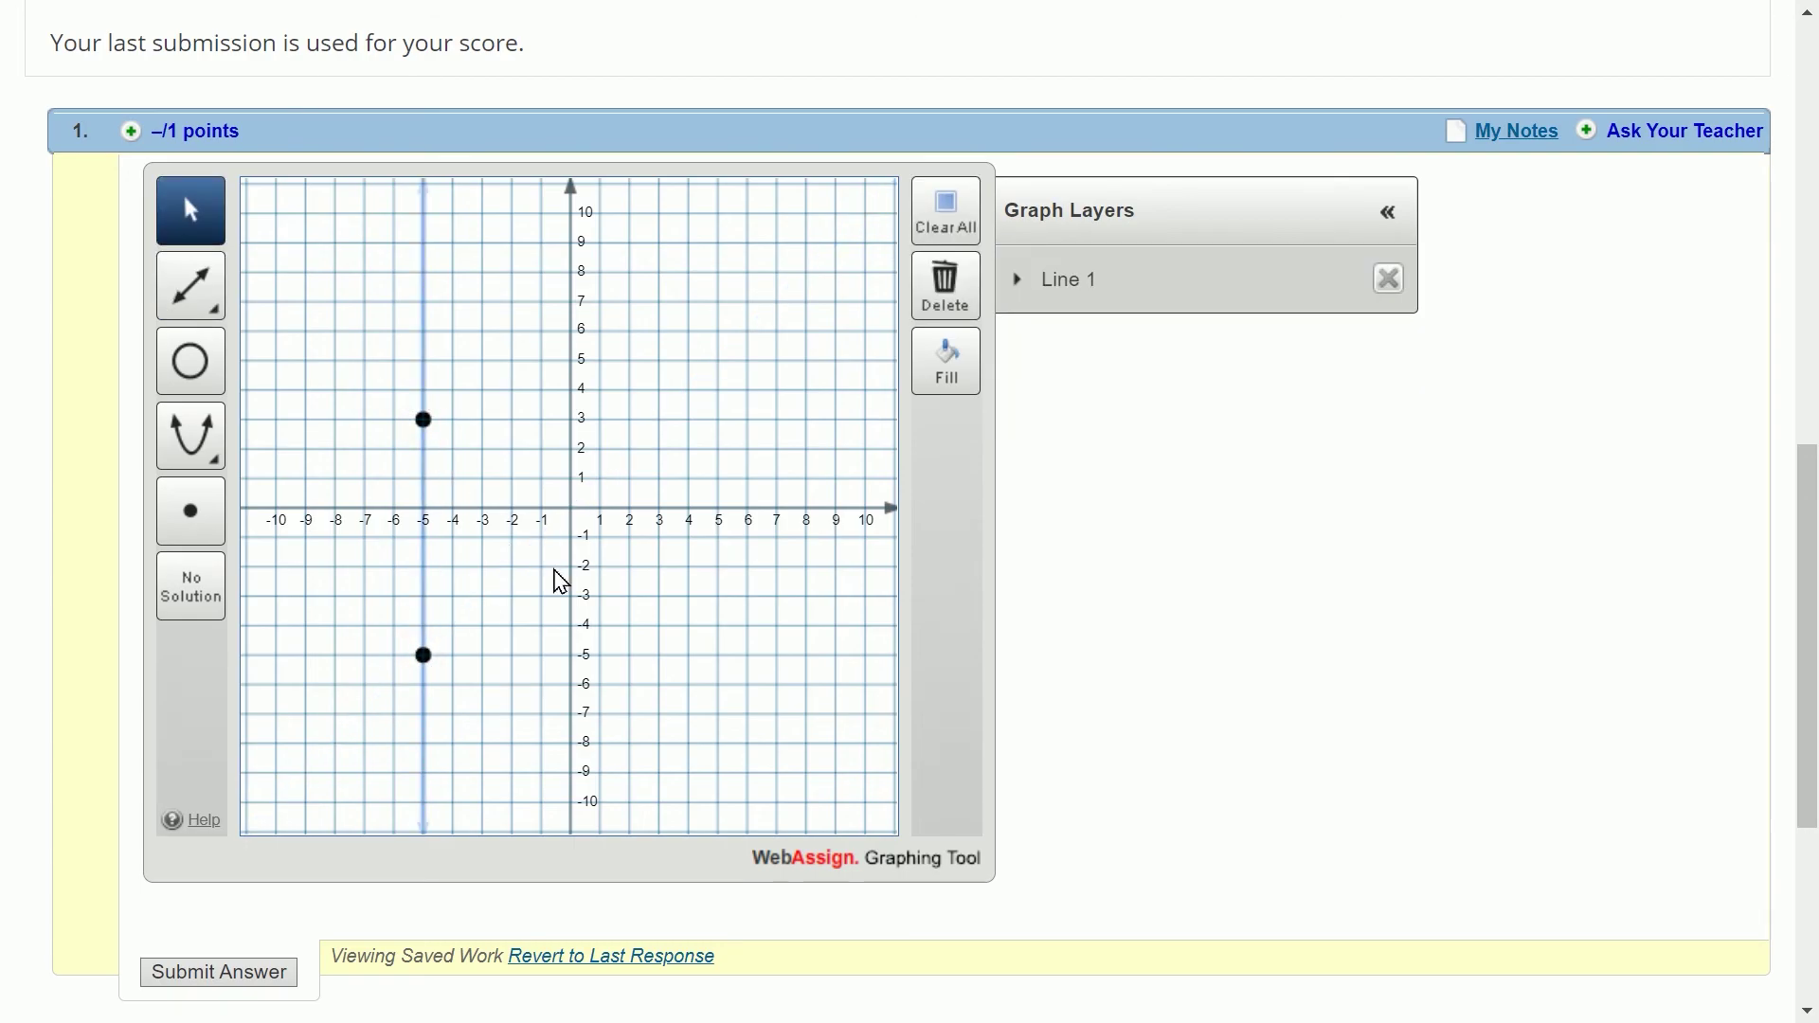
click(661, 655)
click(661, 448)
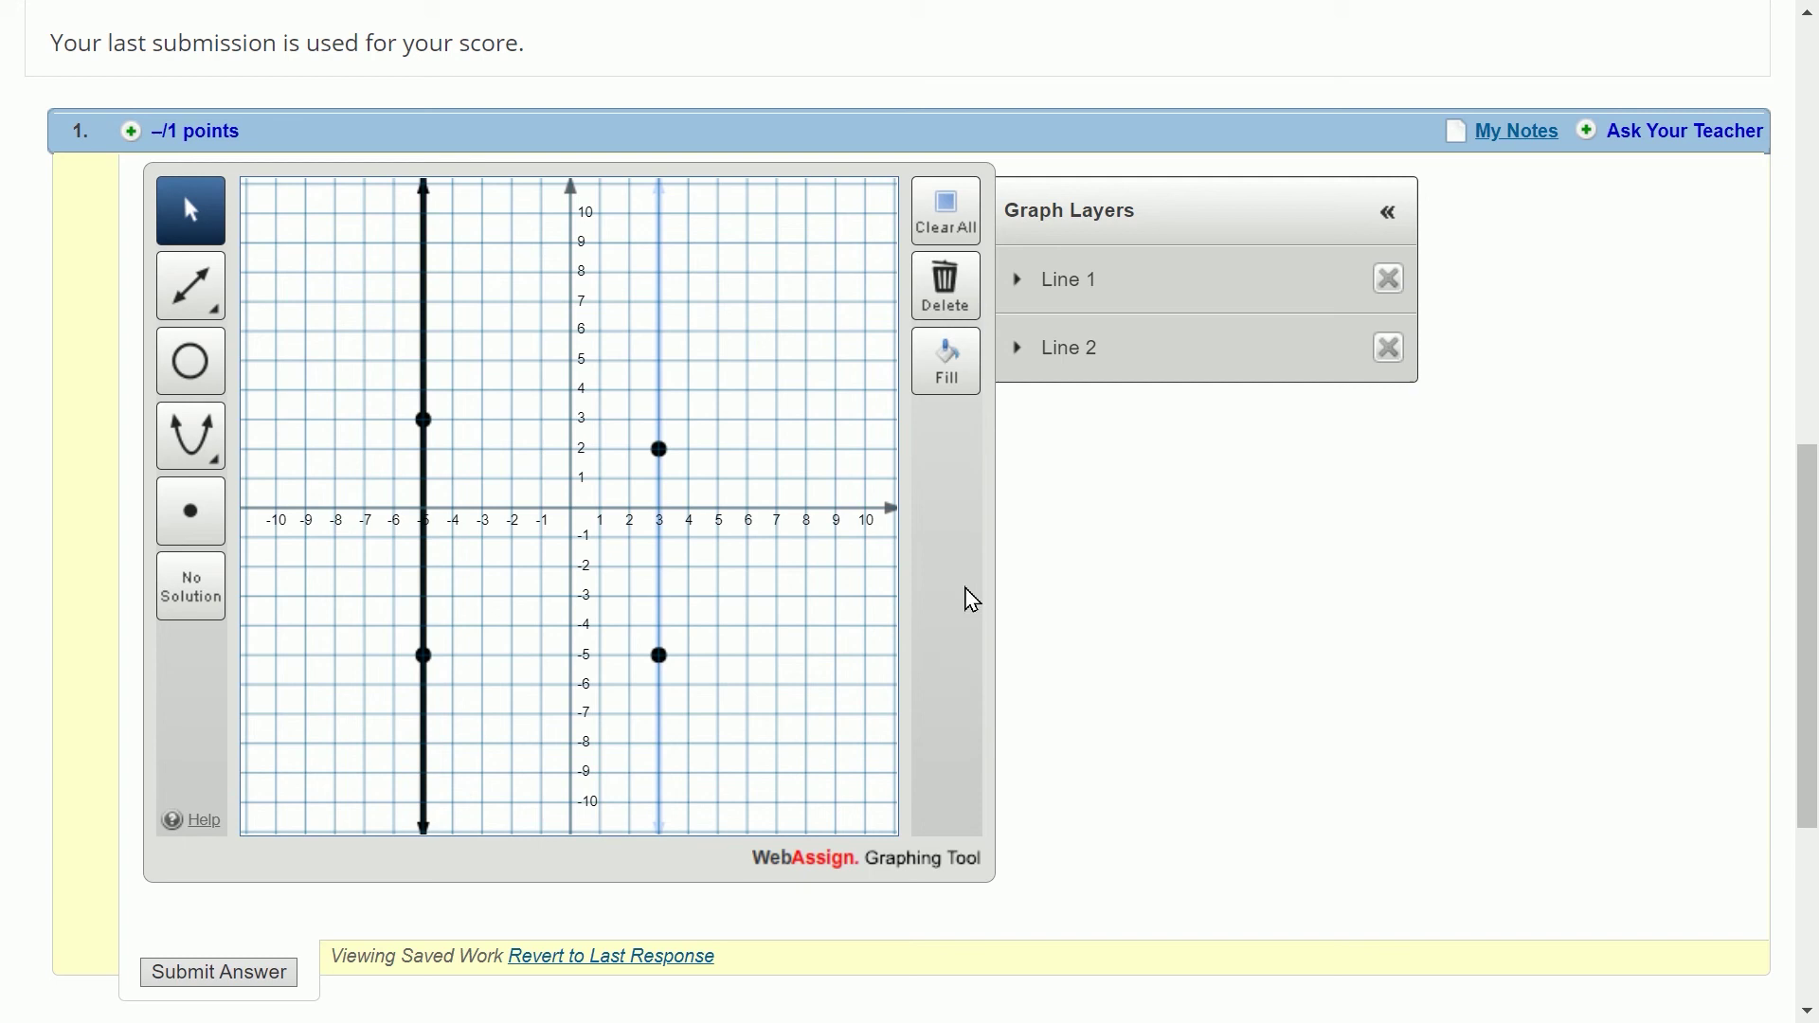
Set Line 2 at x = 3 to the Dash style in Graph Layers
click(1174, 622)
click(1103, 360)
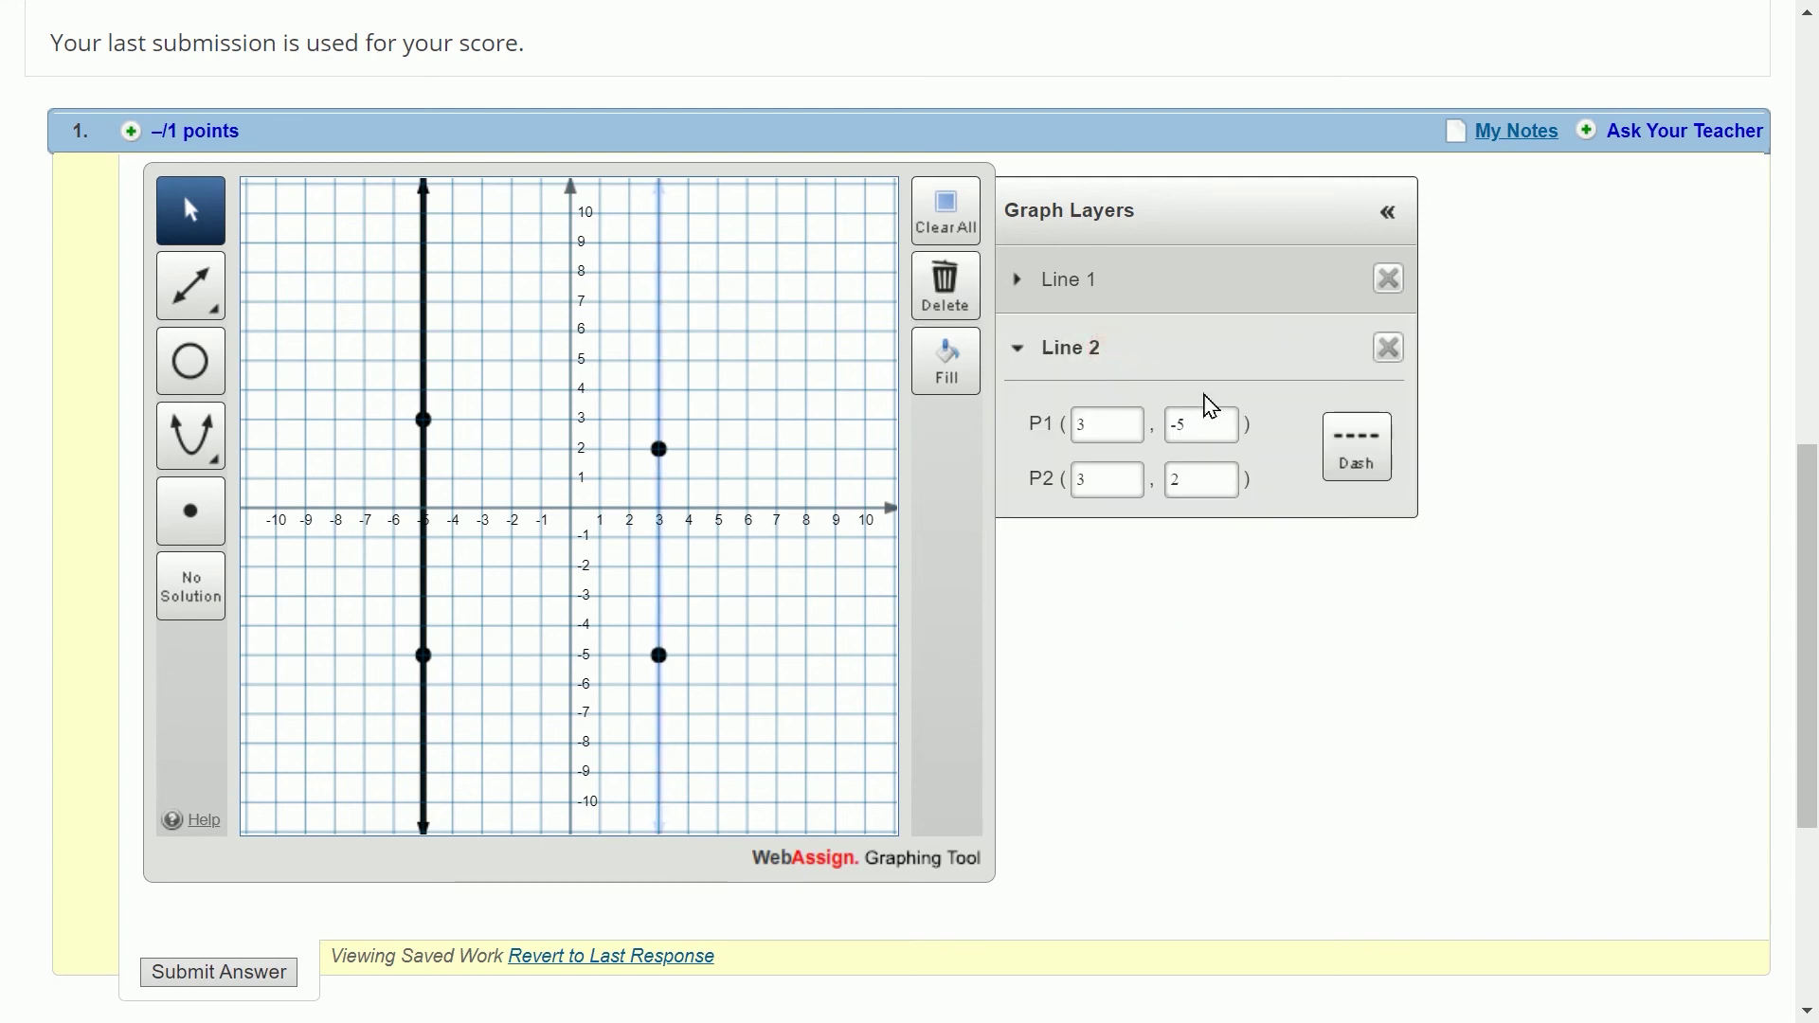
click(1336, 463)
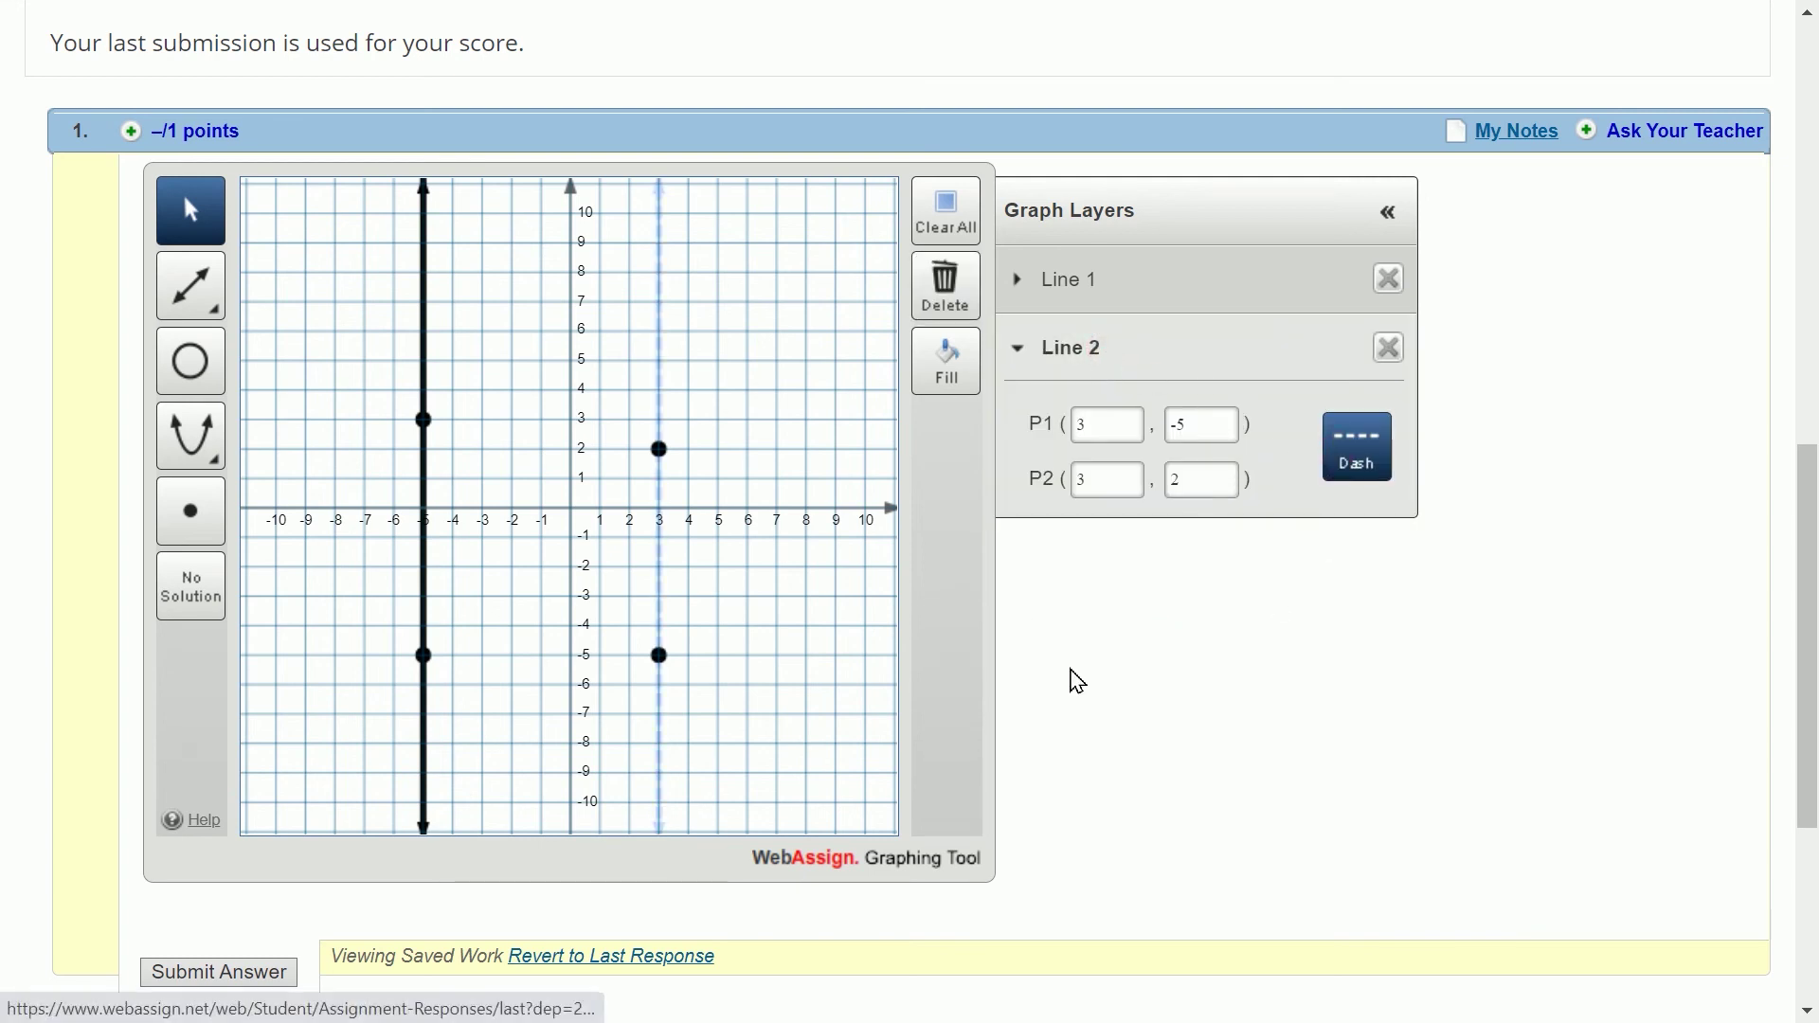
click(785, 589)
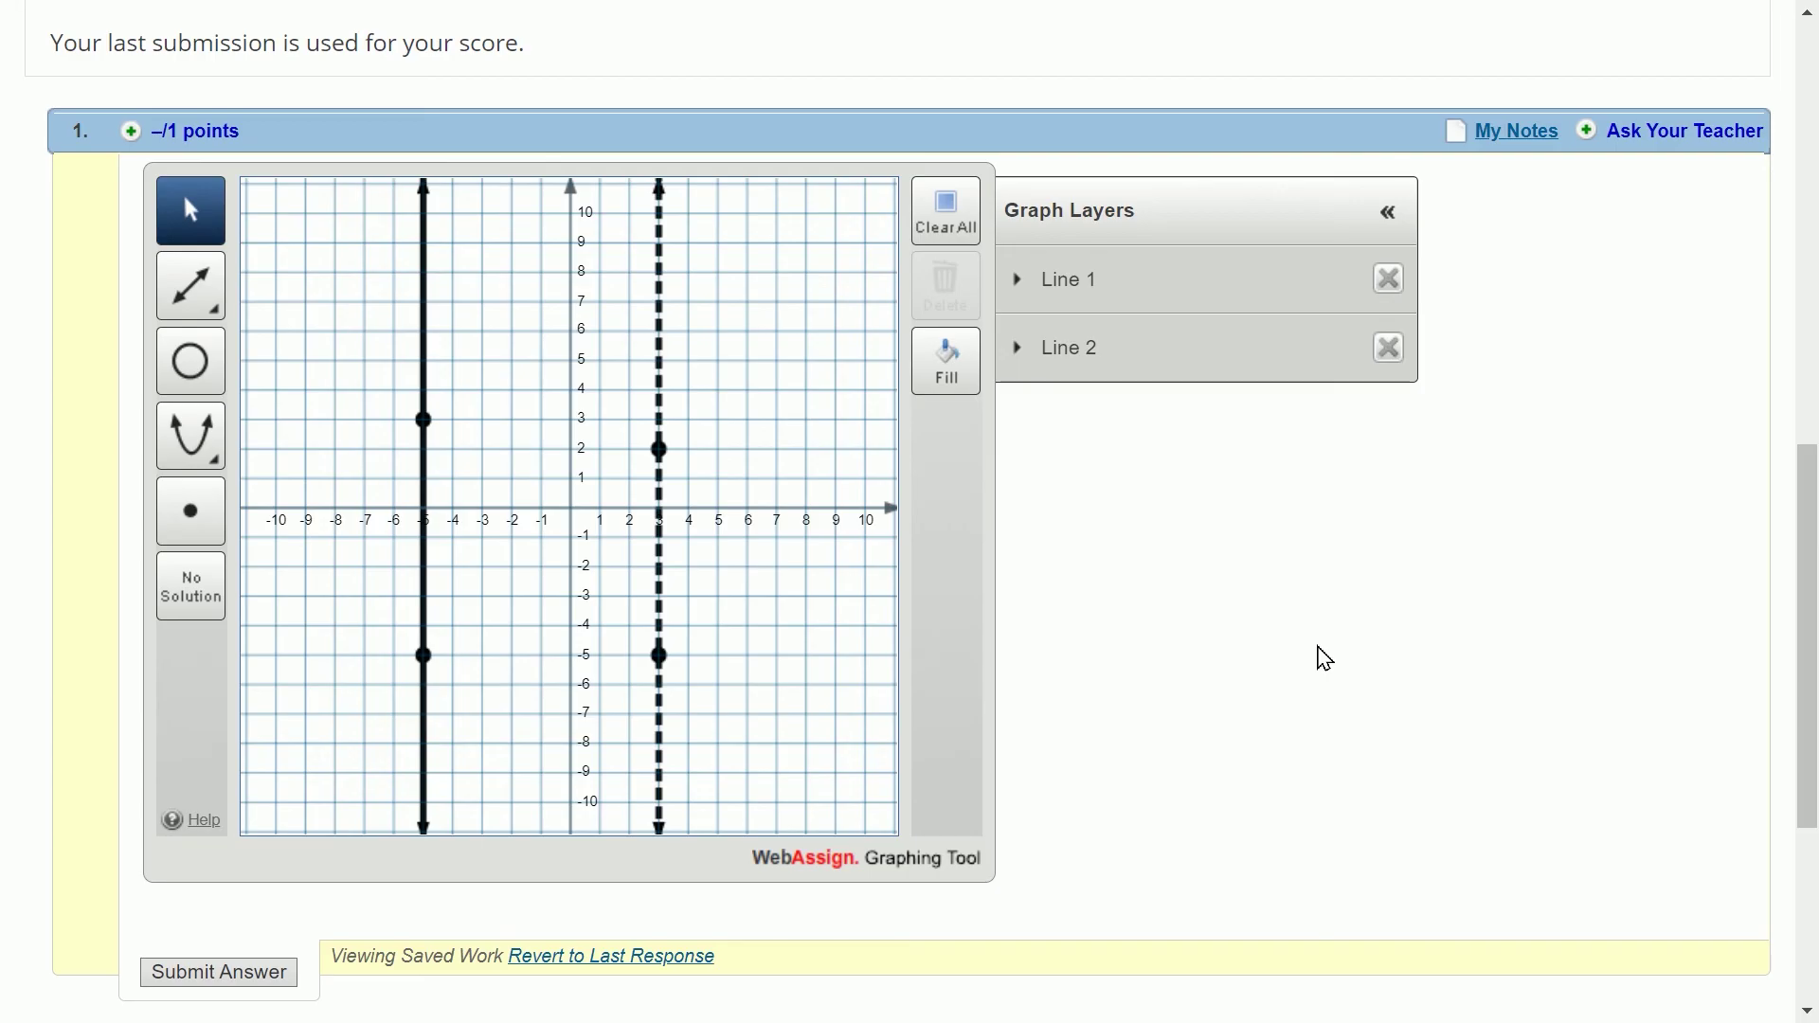
Shade the strip between x = -5 and x = 3, then discard it by switching to the Point tool
click(971, 389)
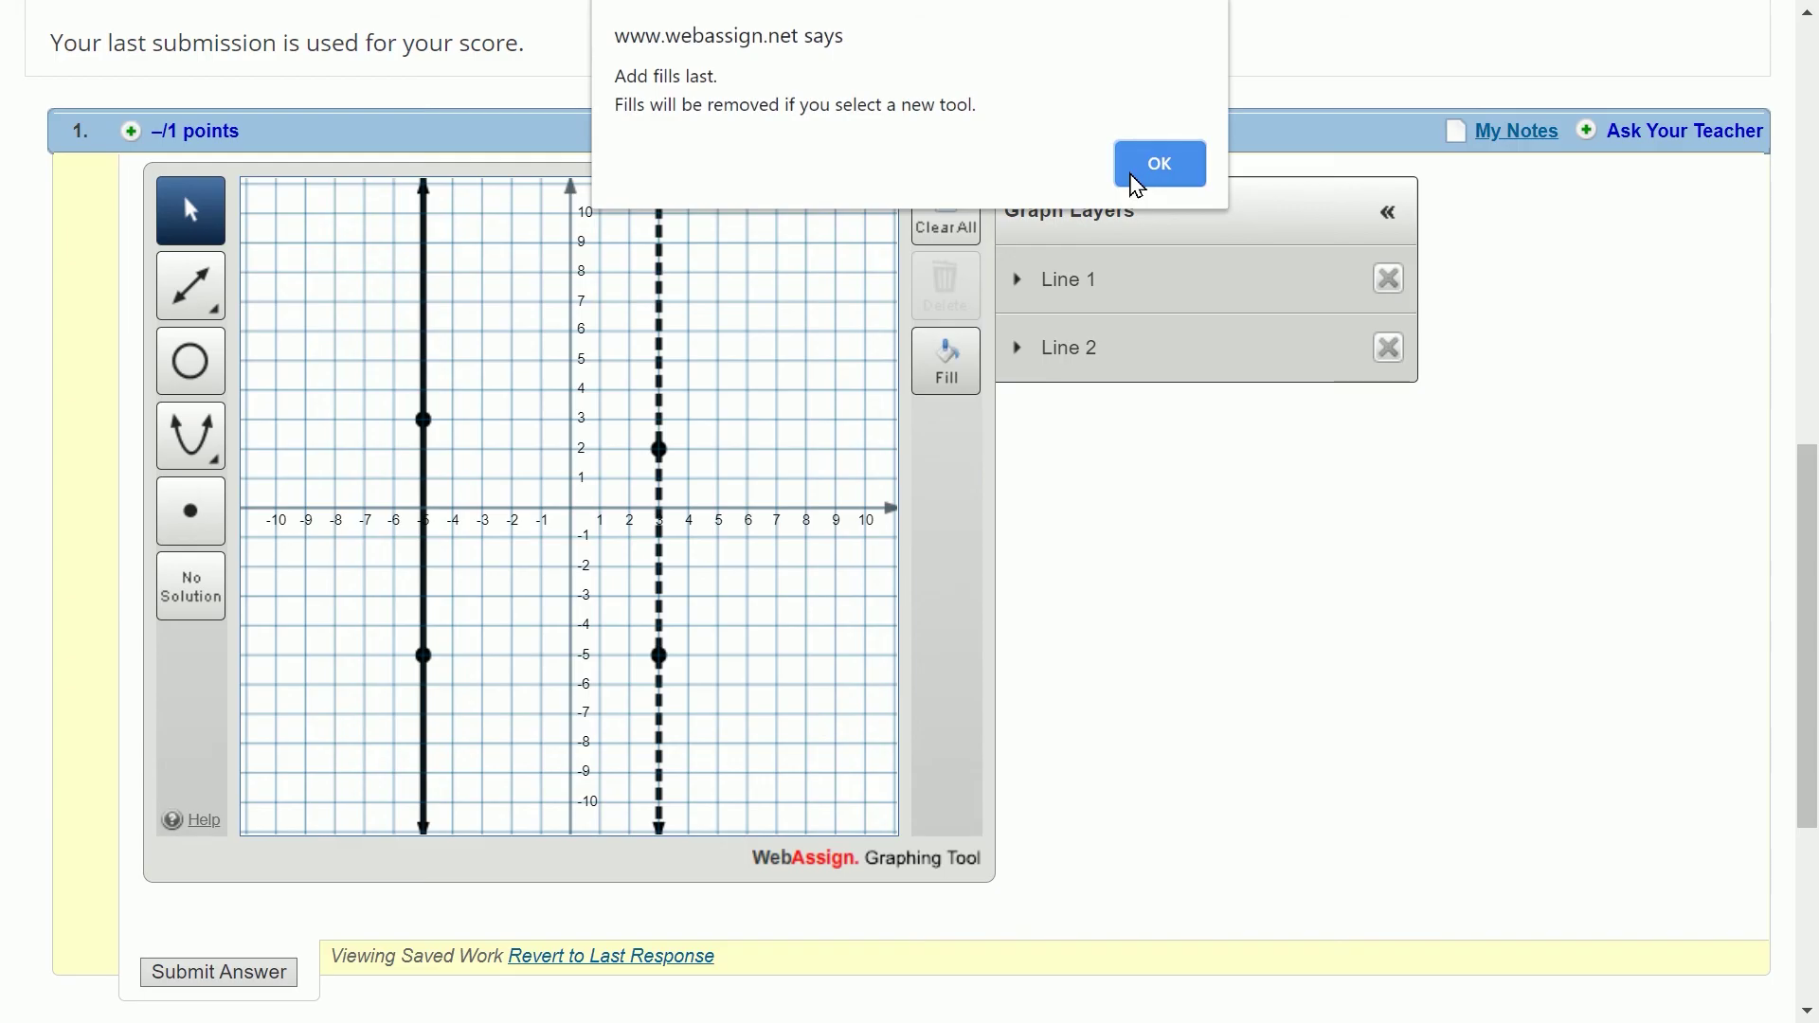
click(1156, 166)
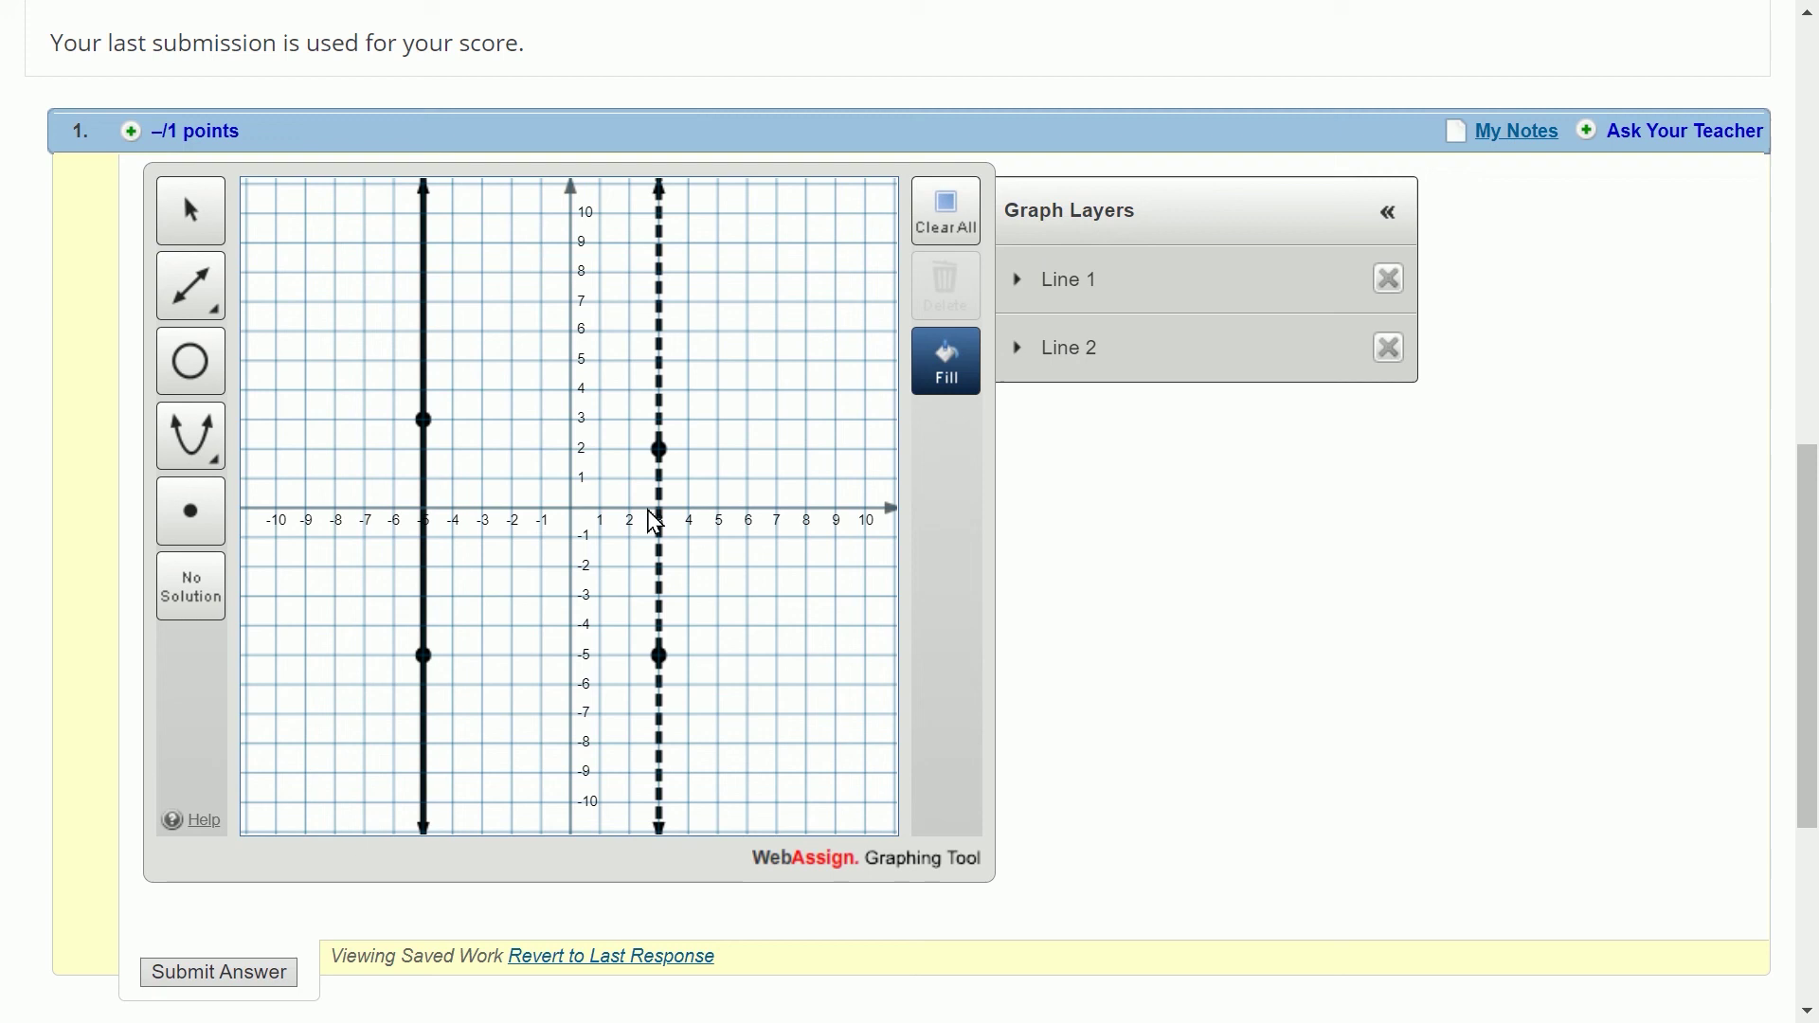
click(590, 563)
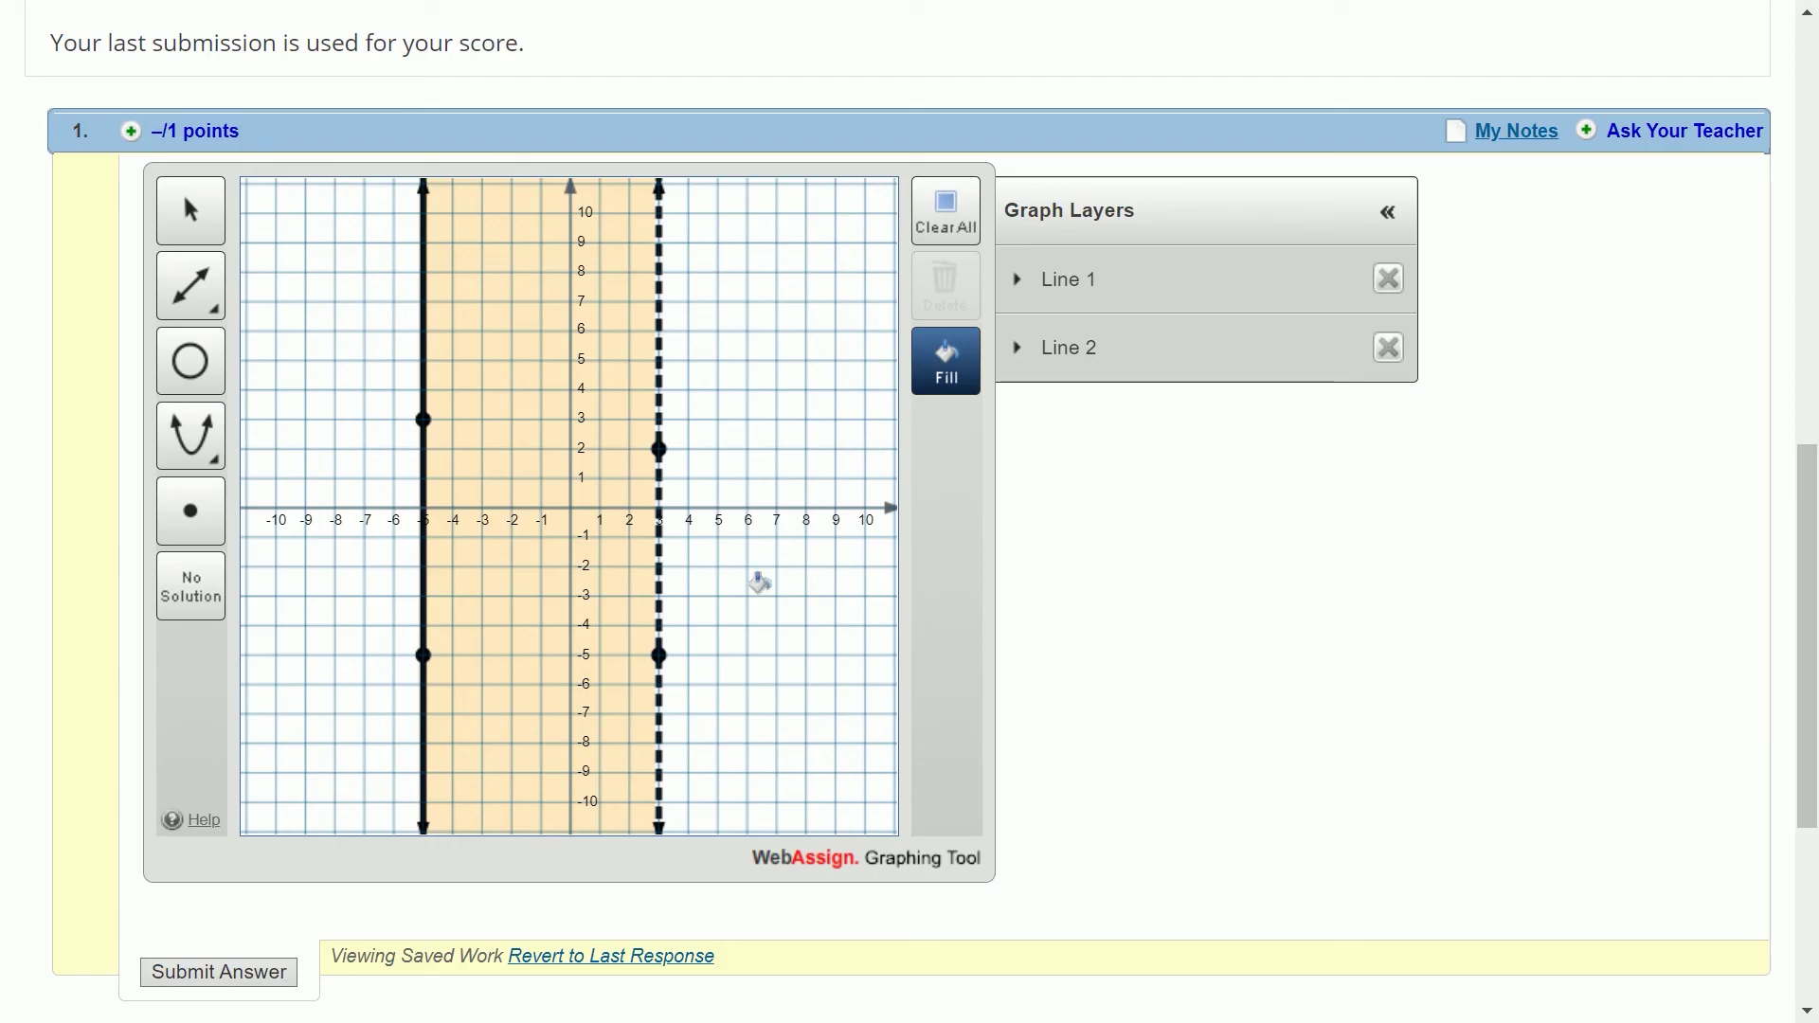
click(225, 512)
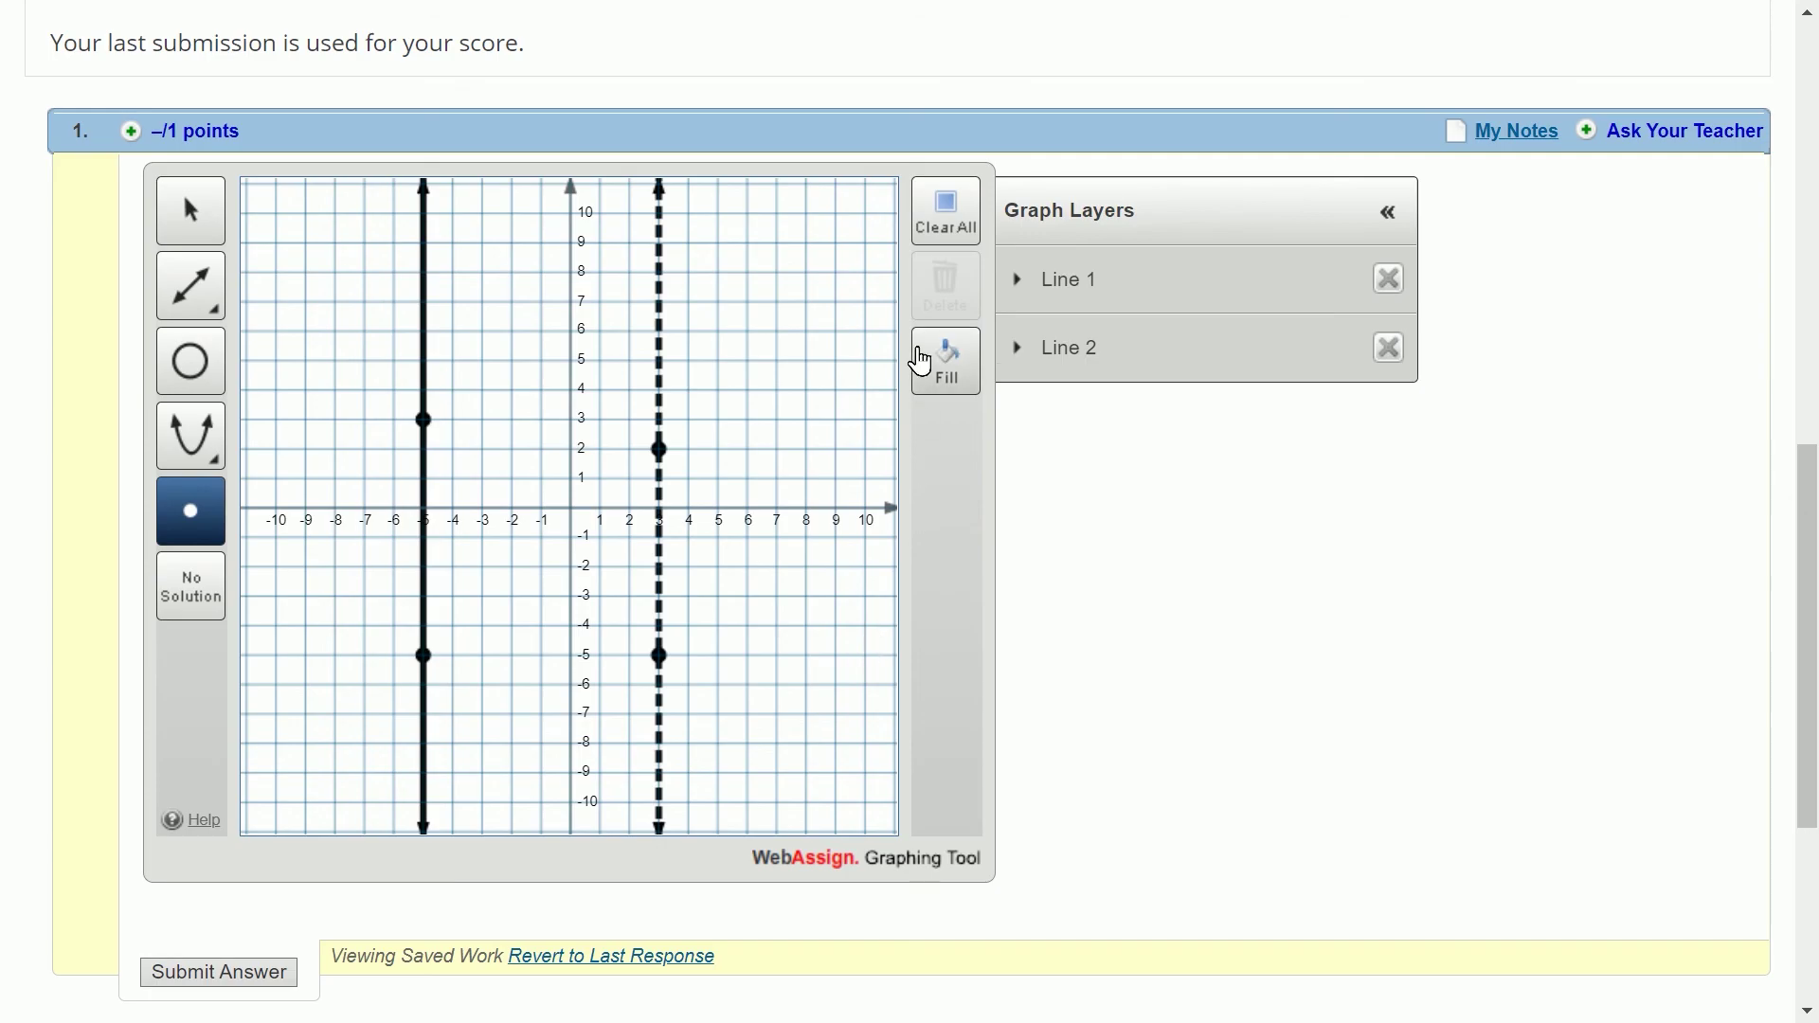
click(947, 227)
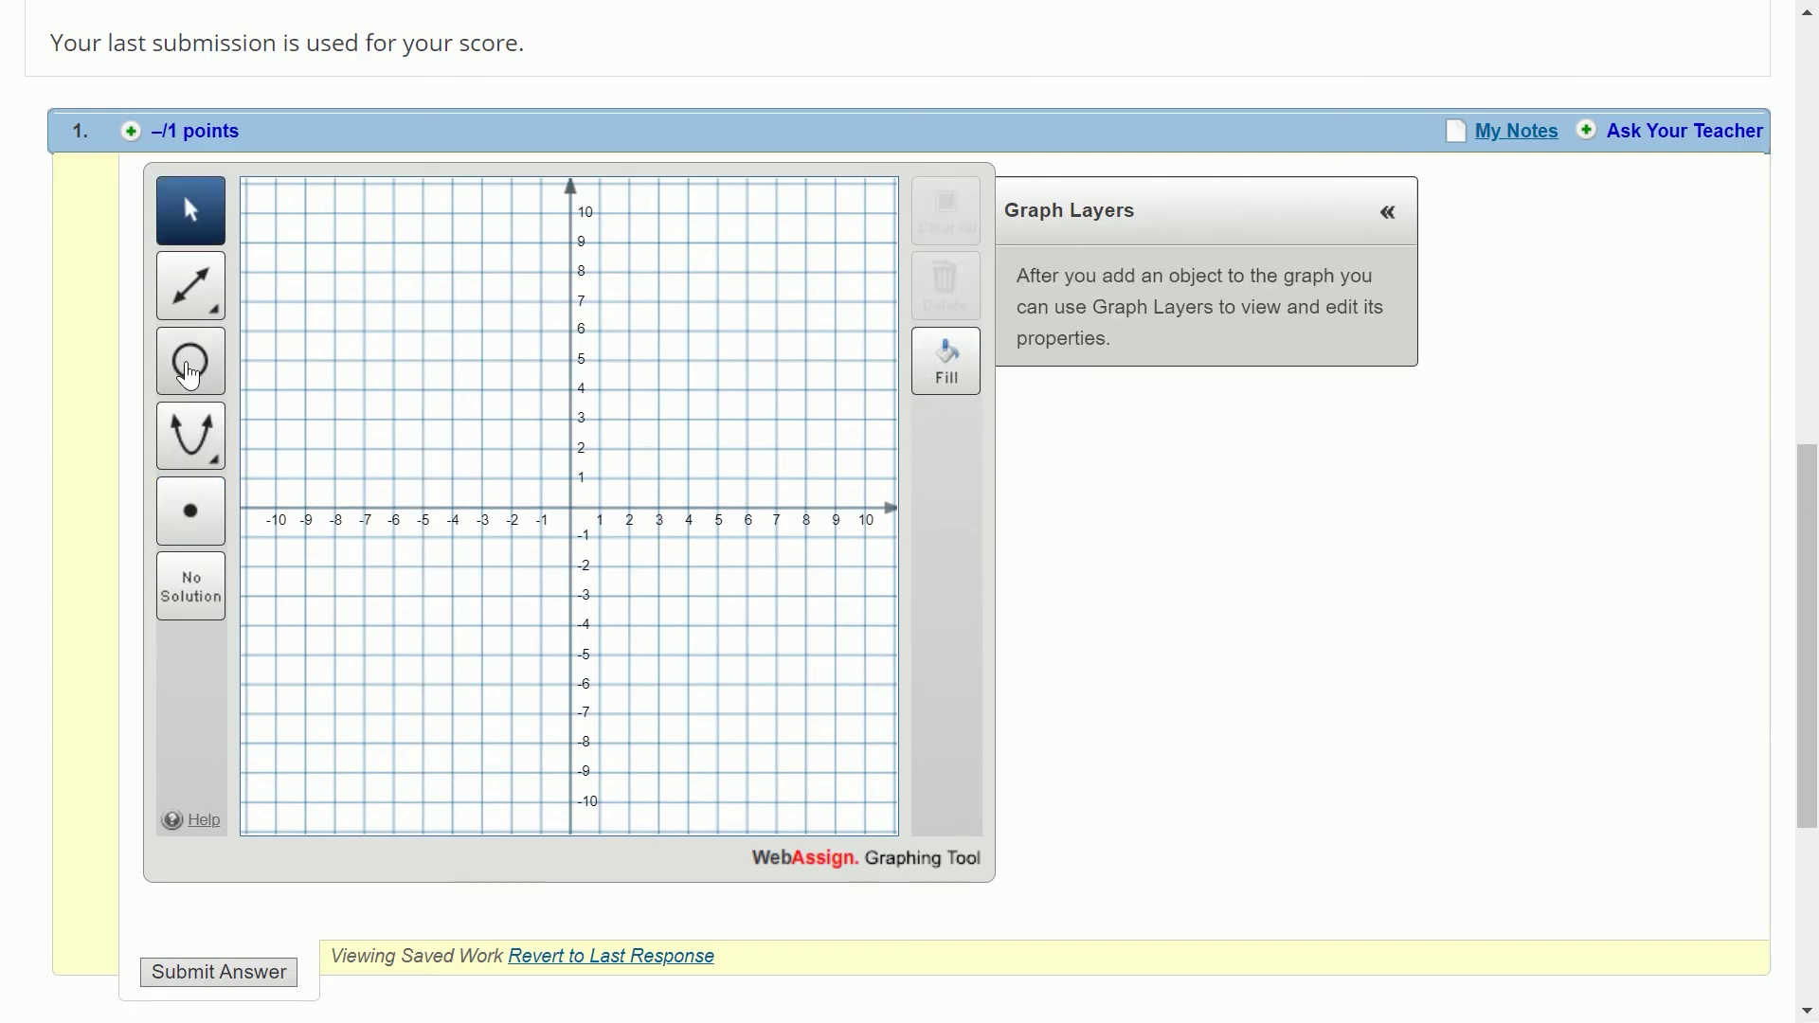
click(189, 371)
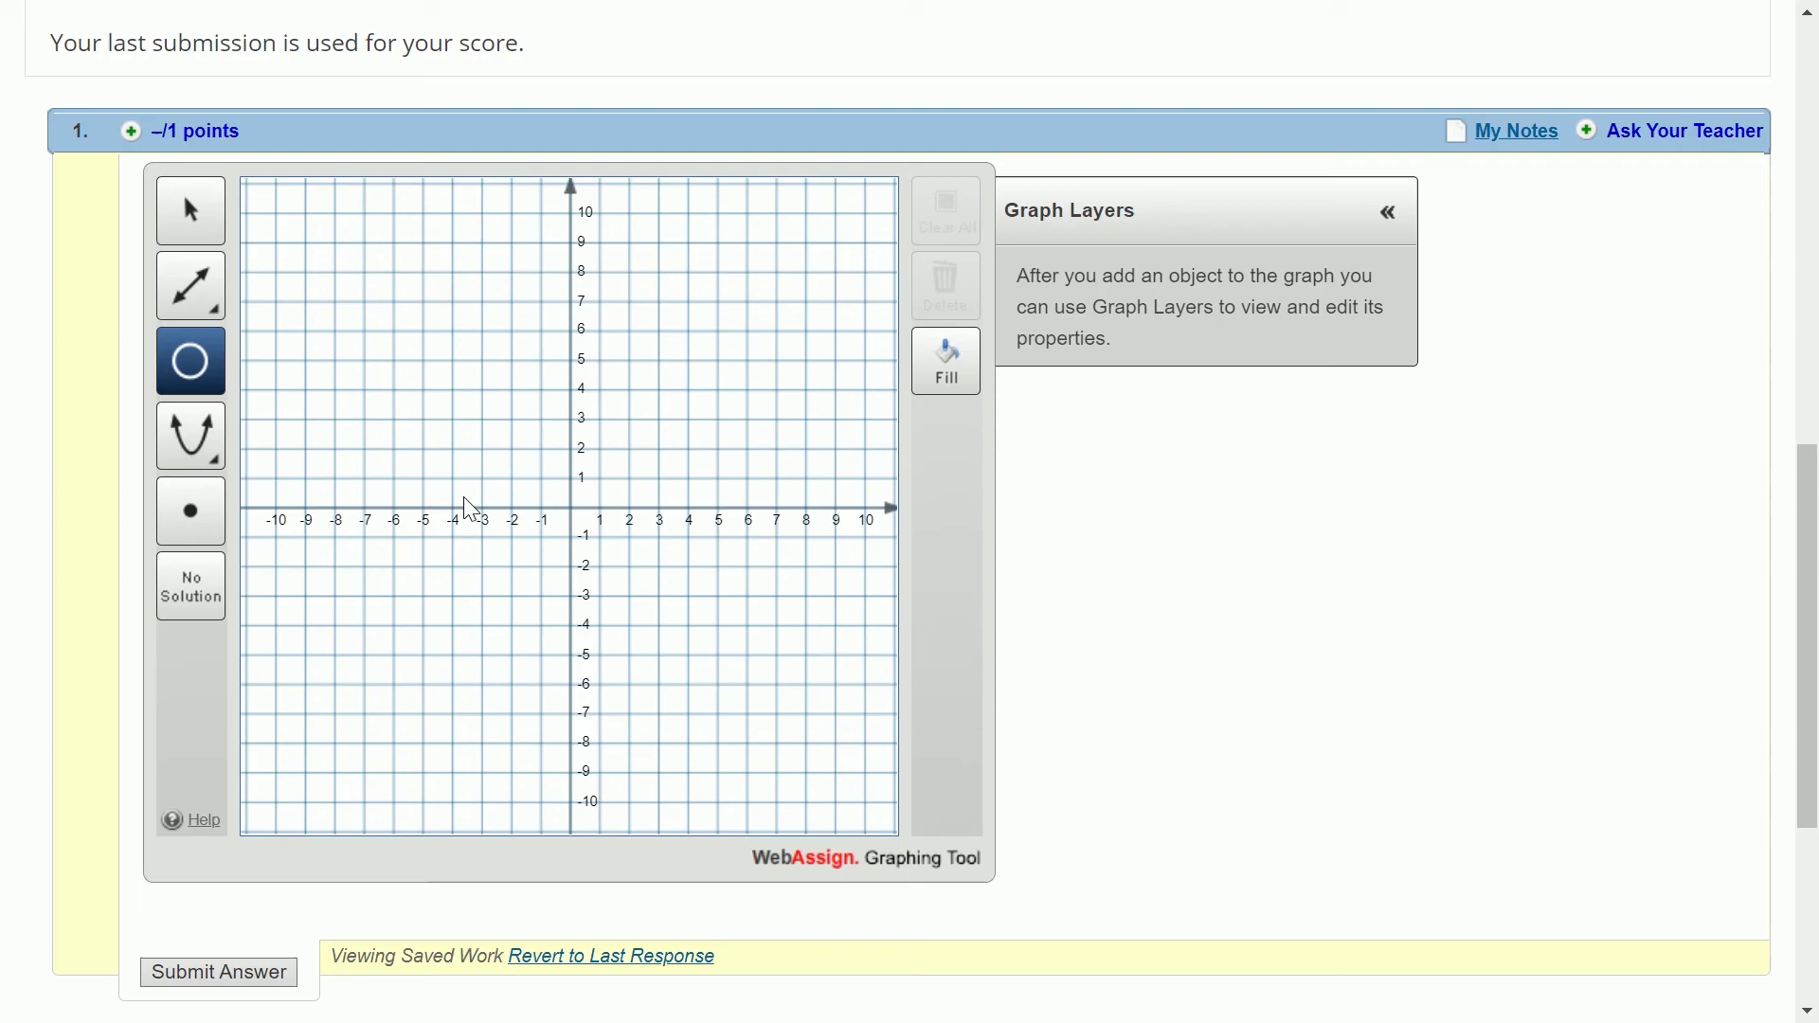
click(481, 390)
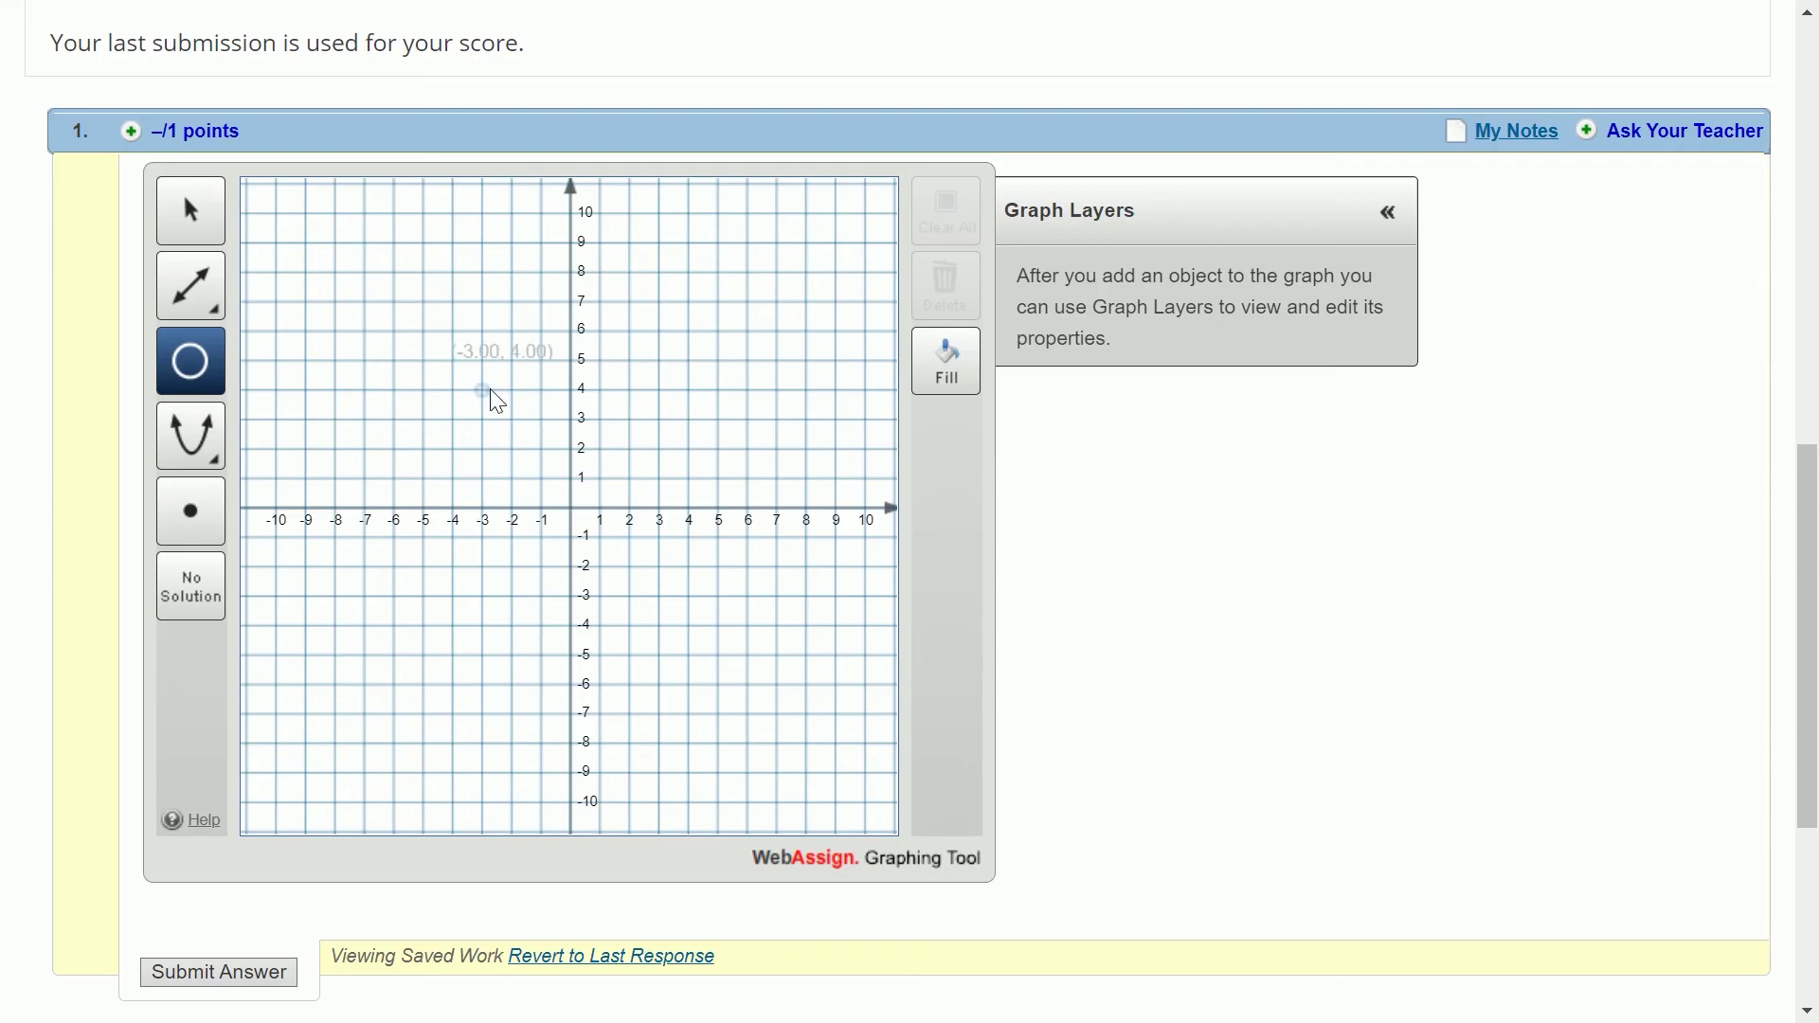
click(660, 420)
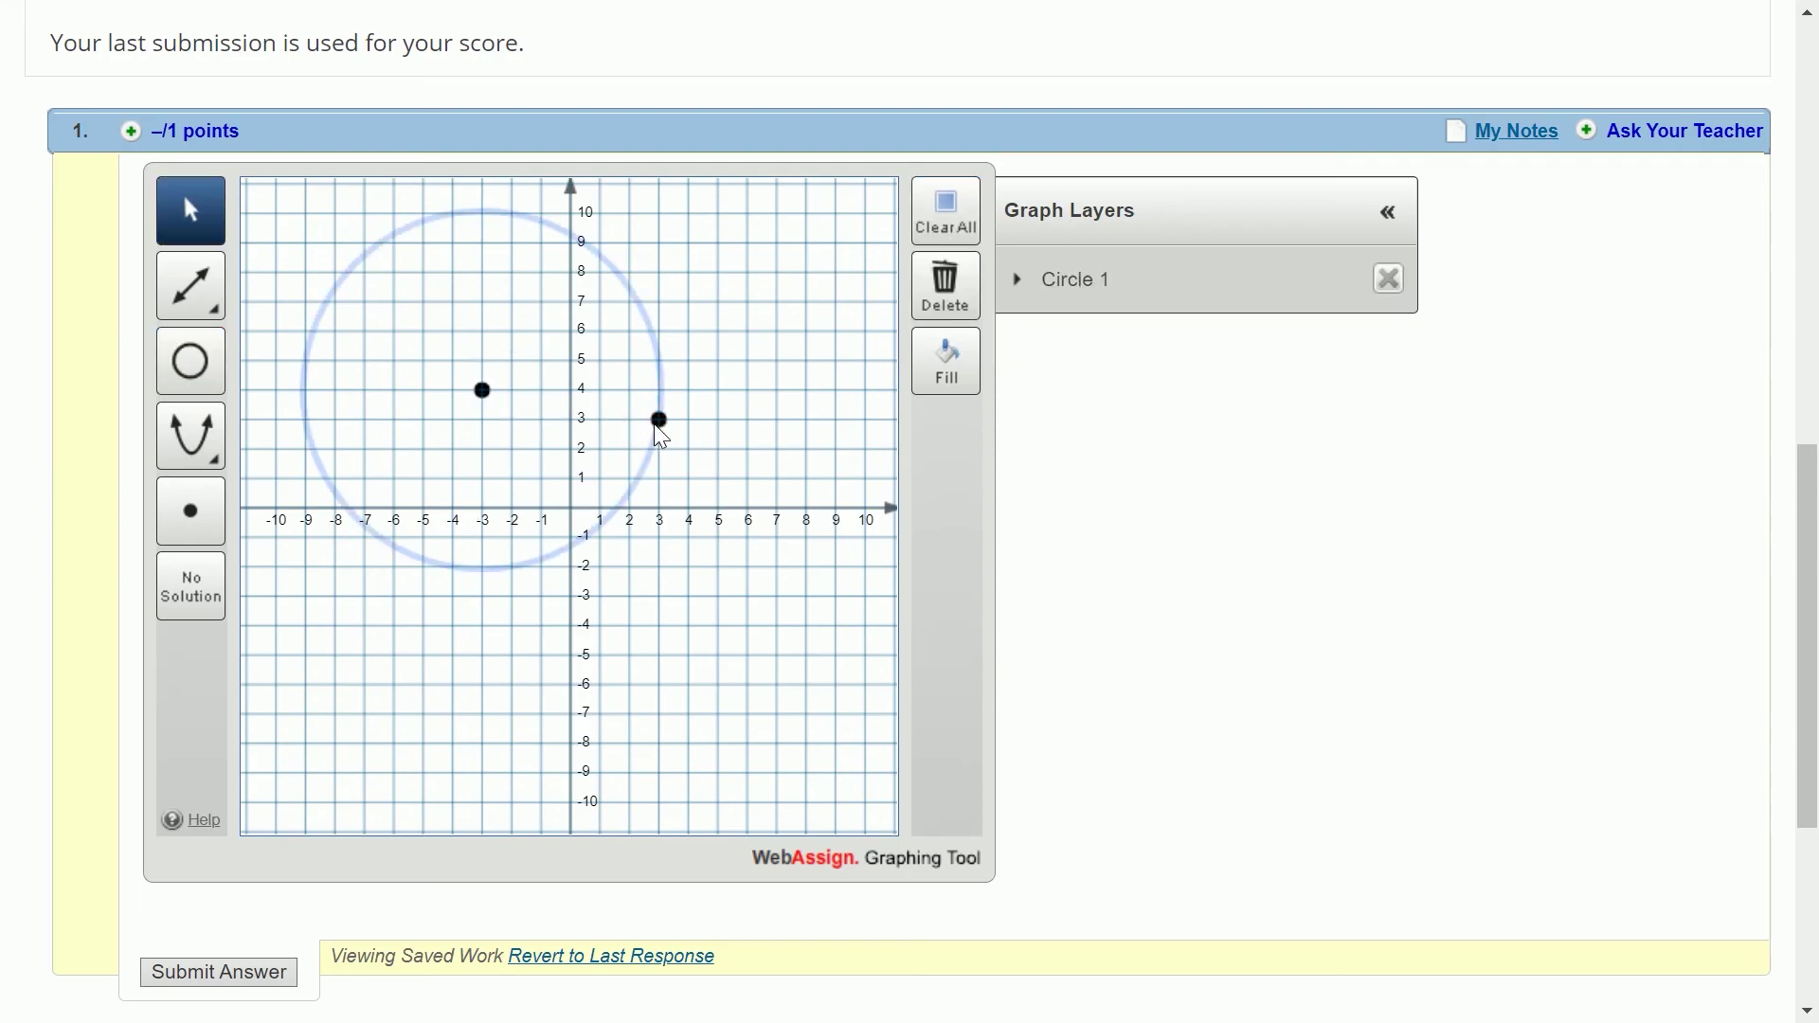
click(707, 458)
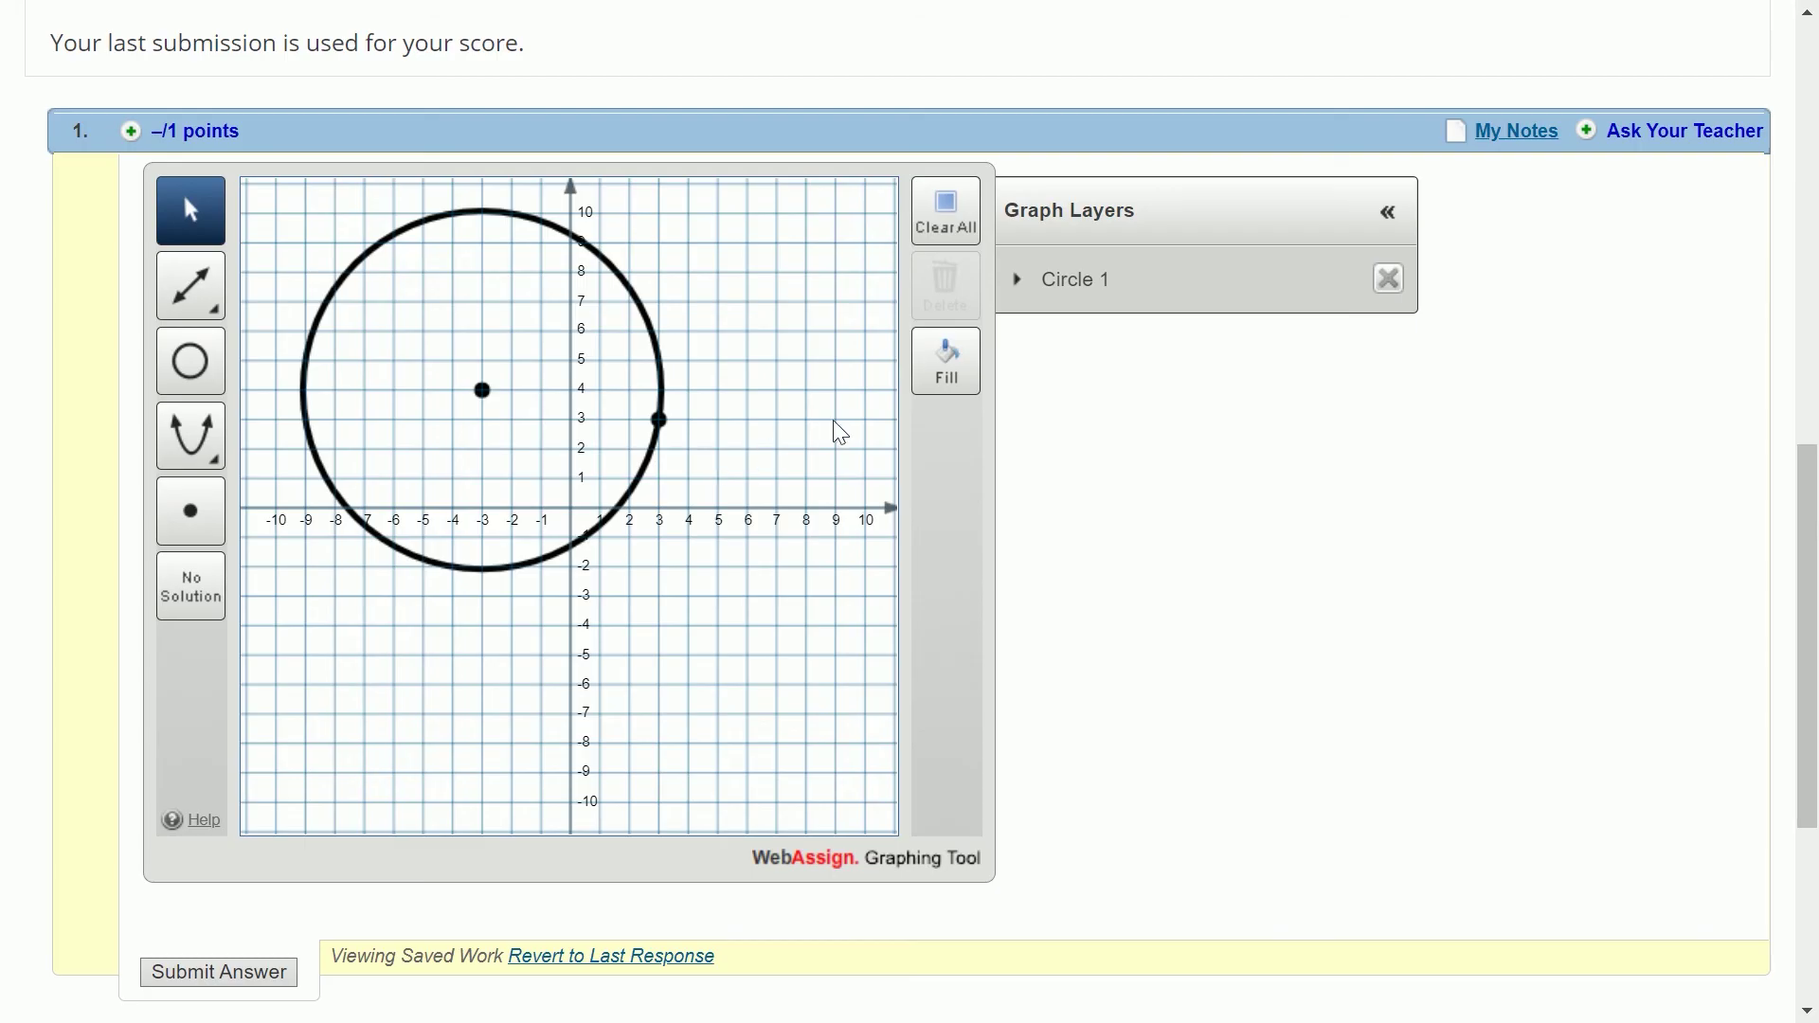
click(1102, 307)
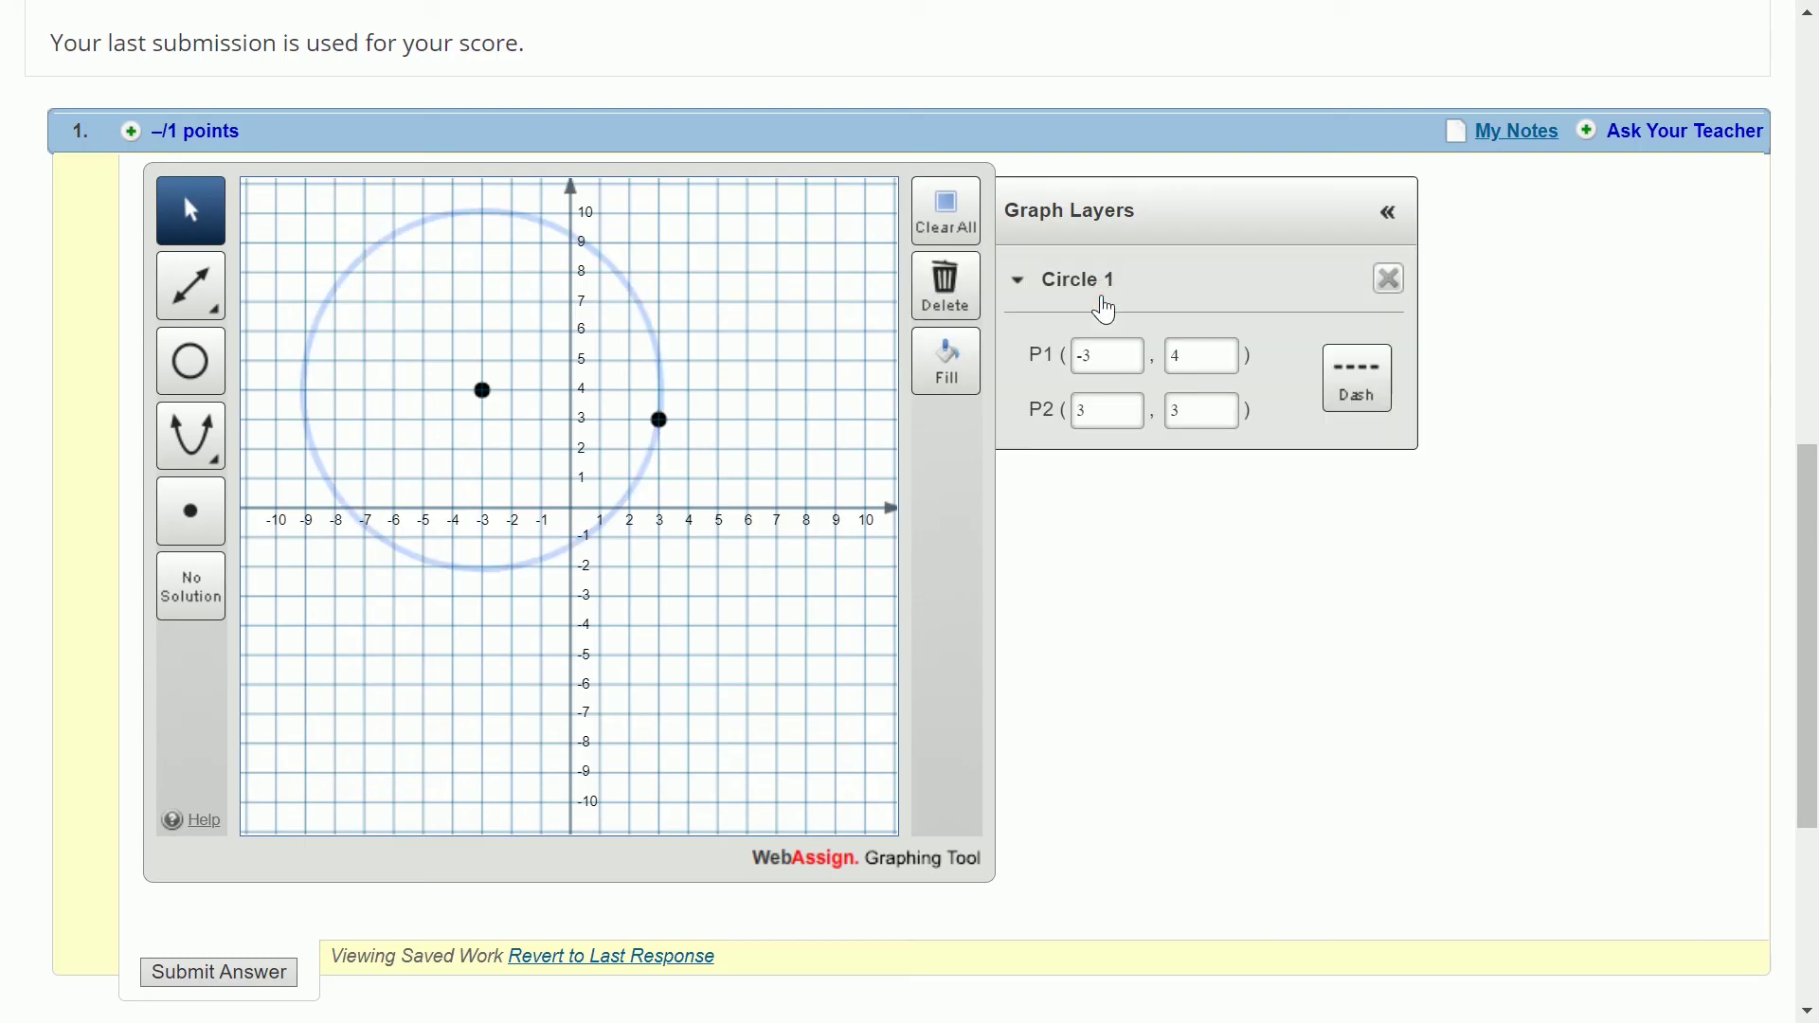
click(945, 284)
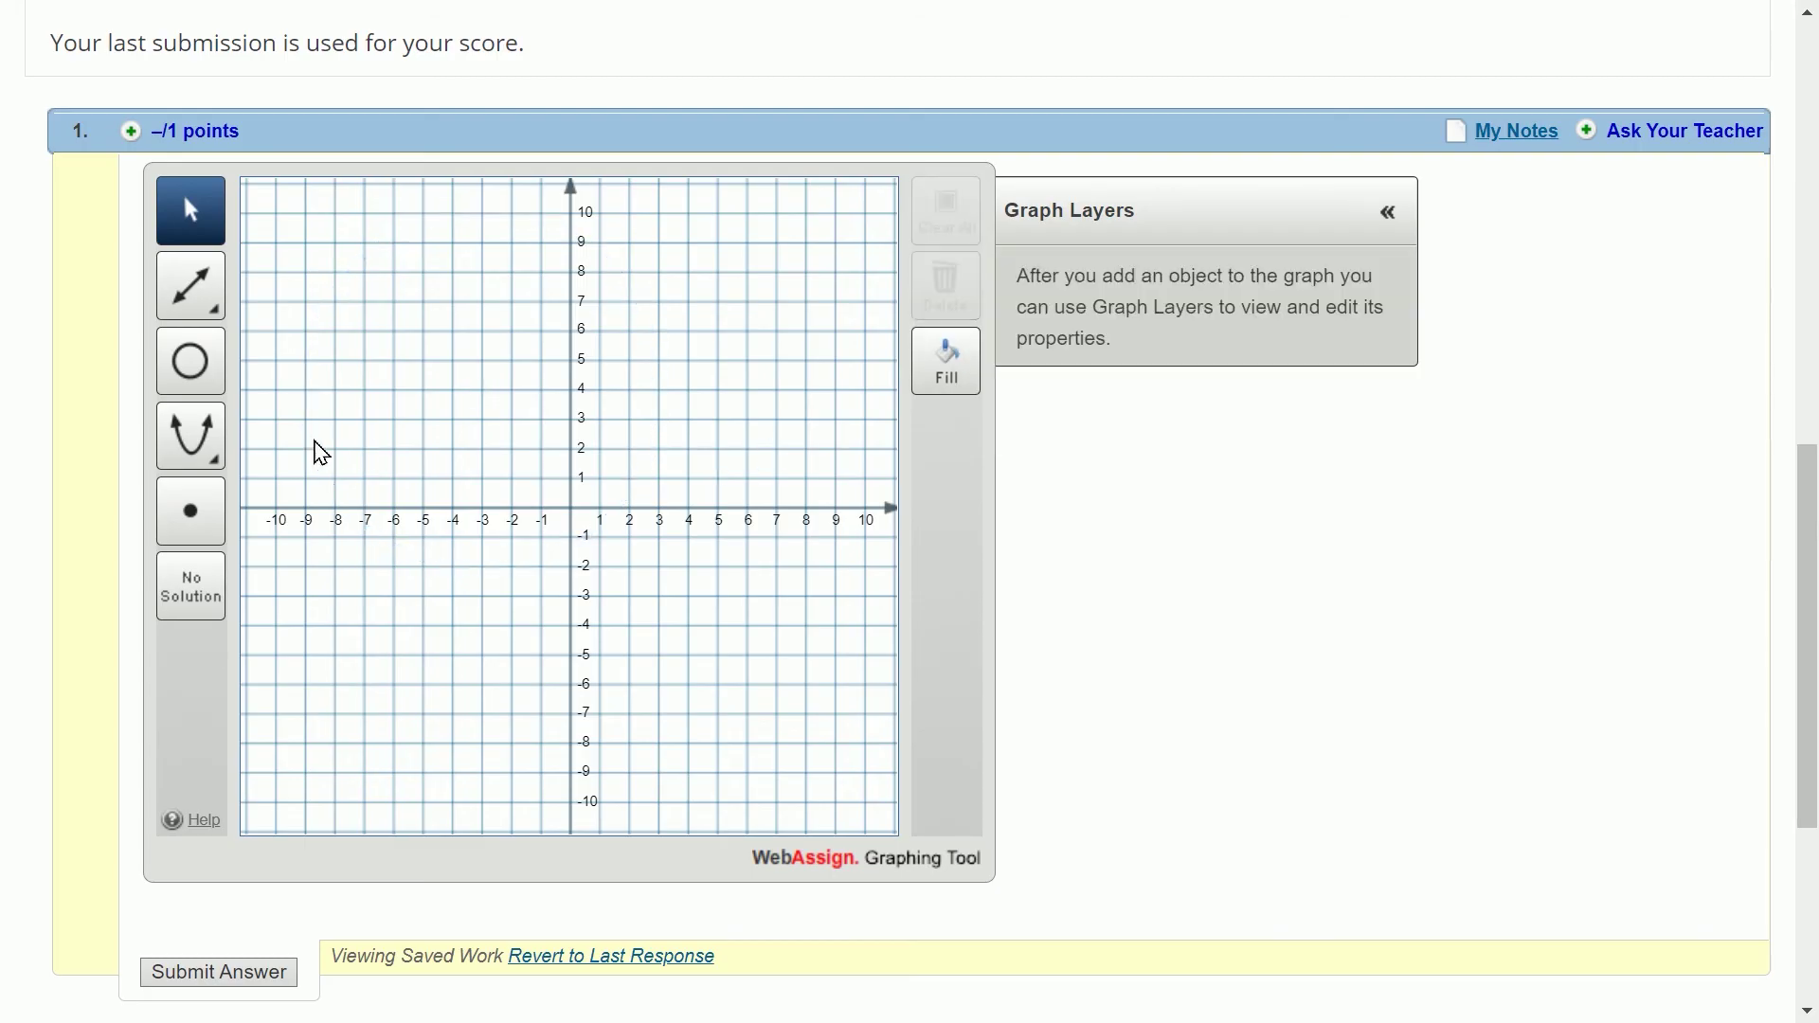
click(193, 438)
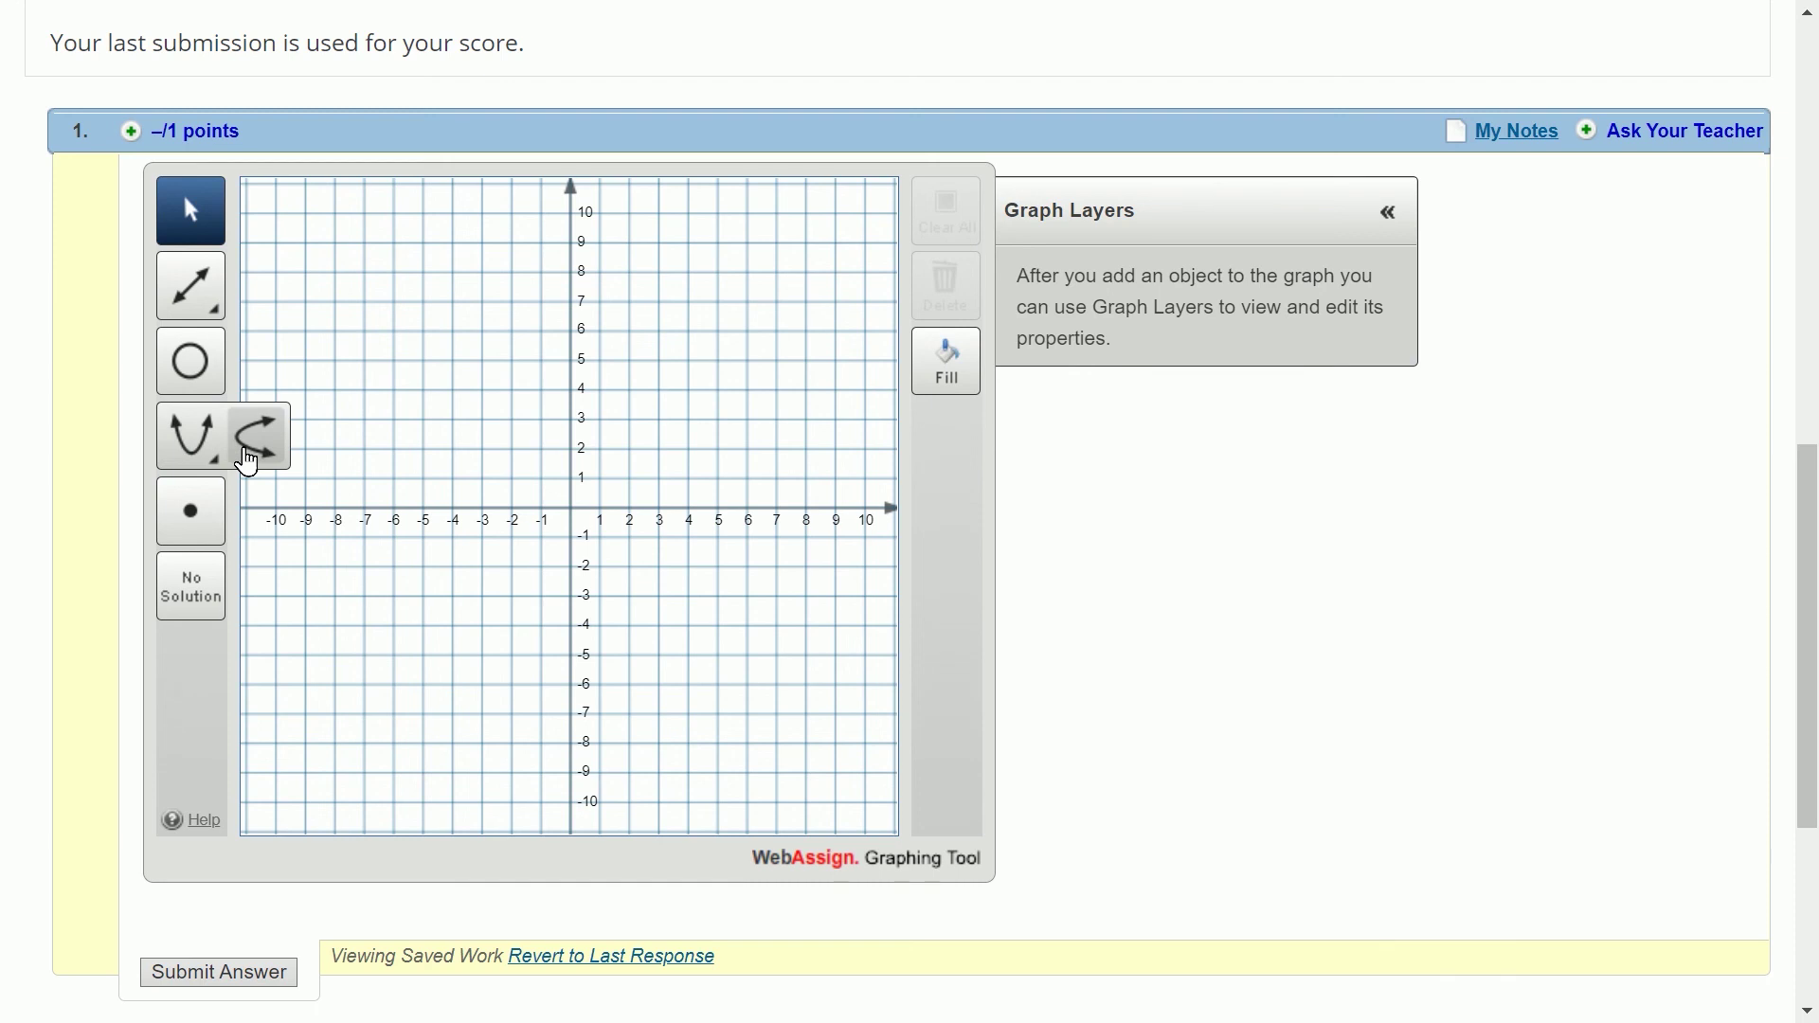
click(248, 462)
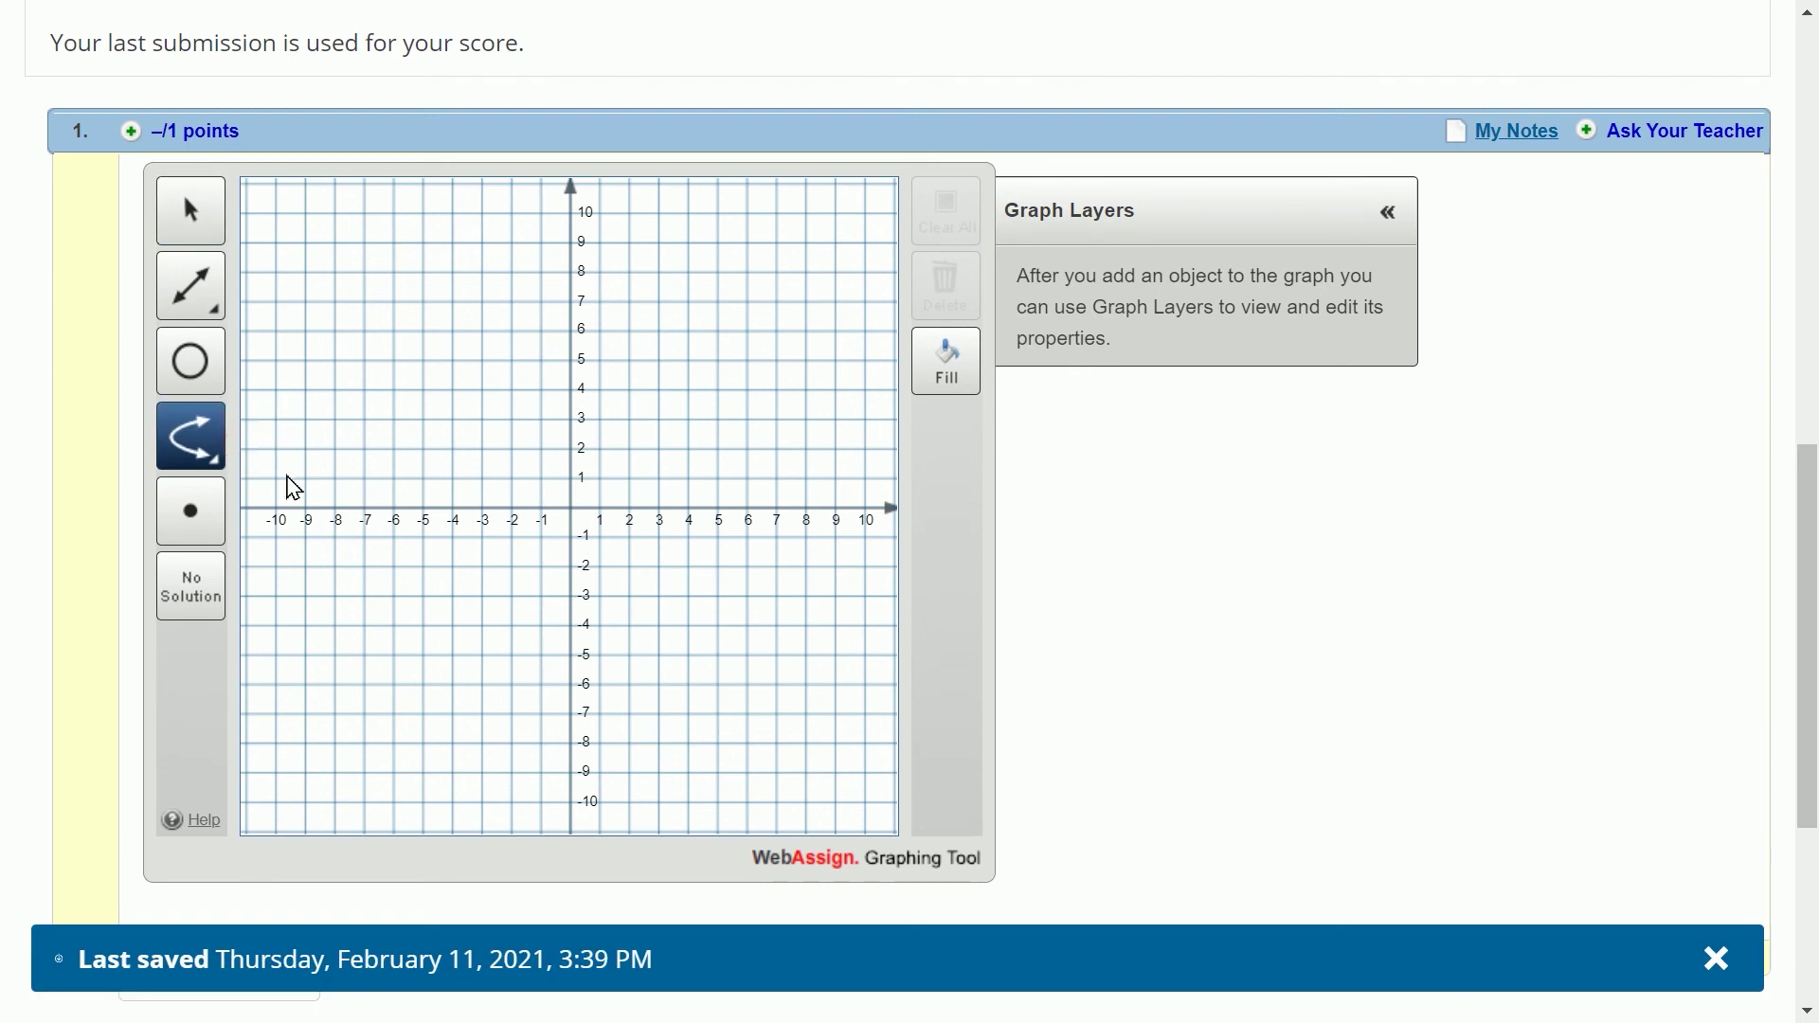
click(336, 597)
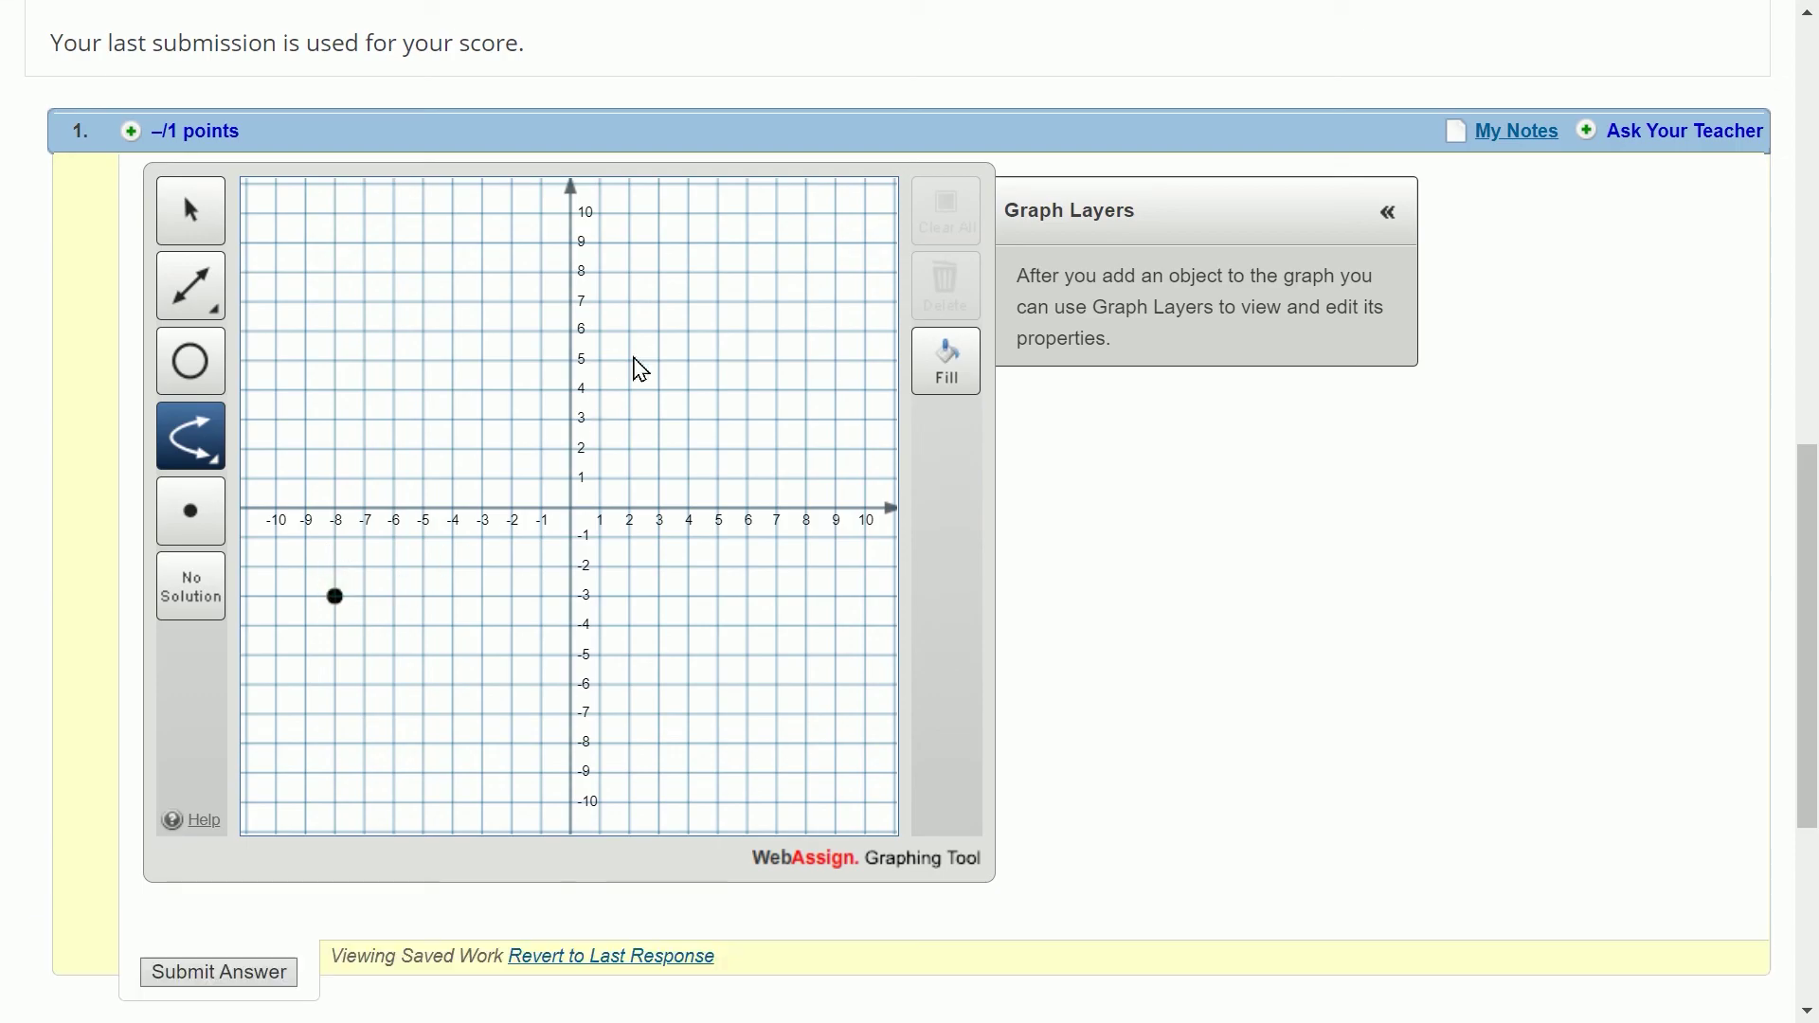
click(661, 332)
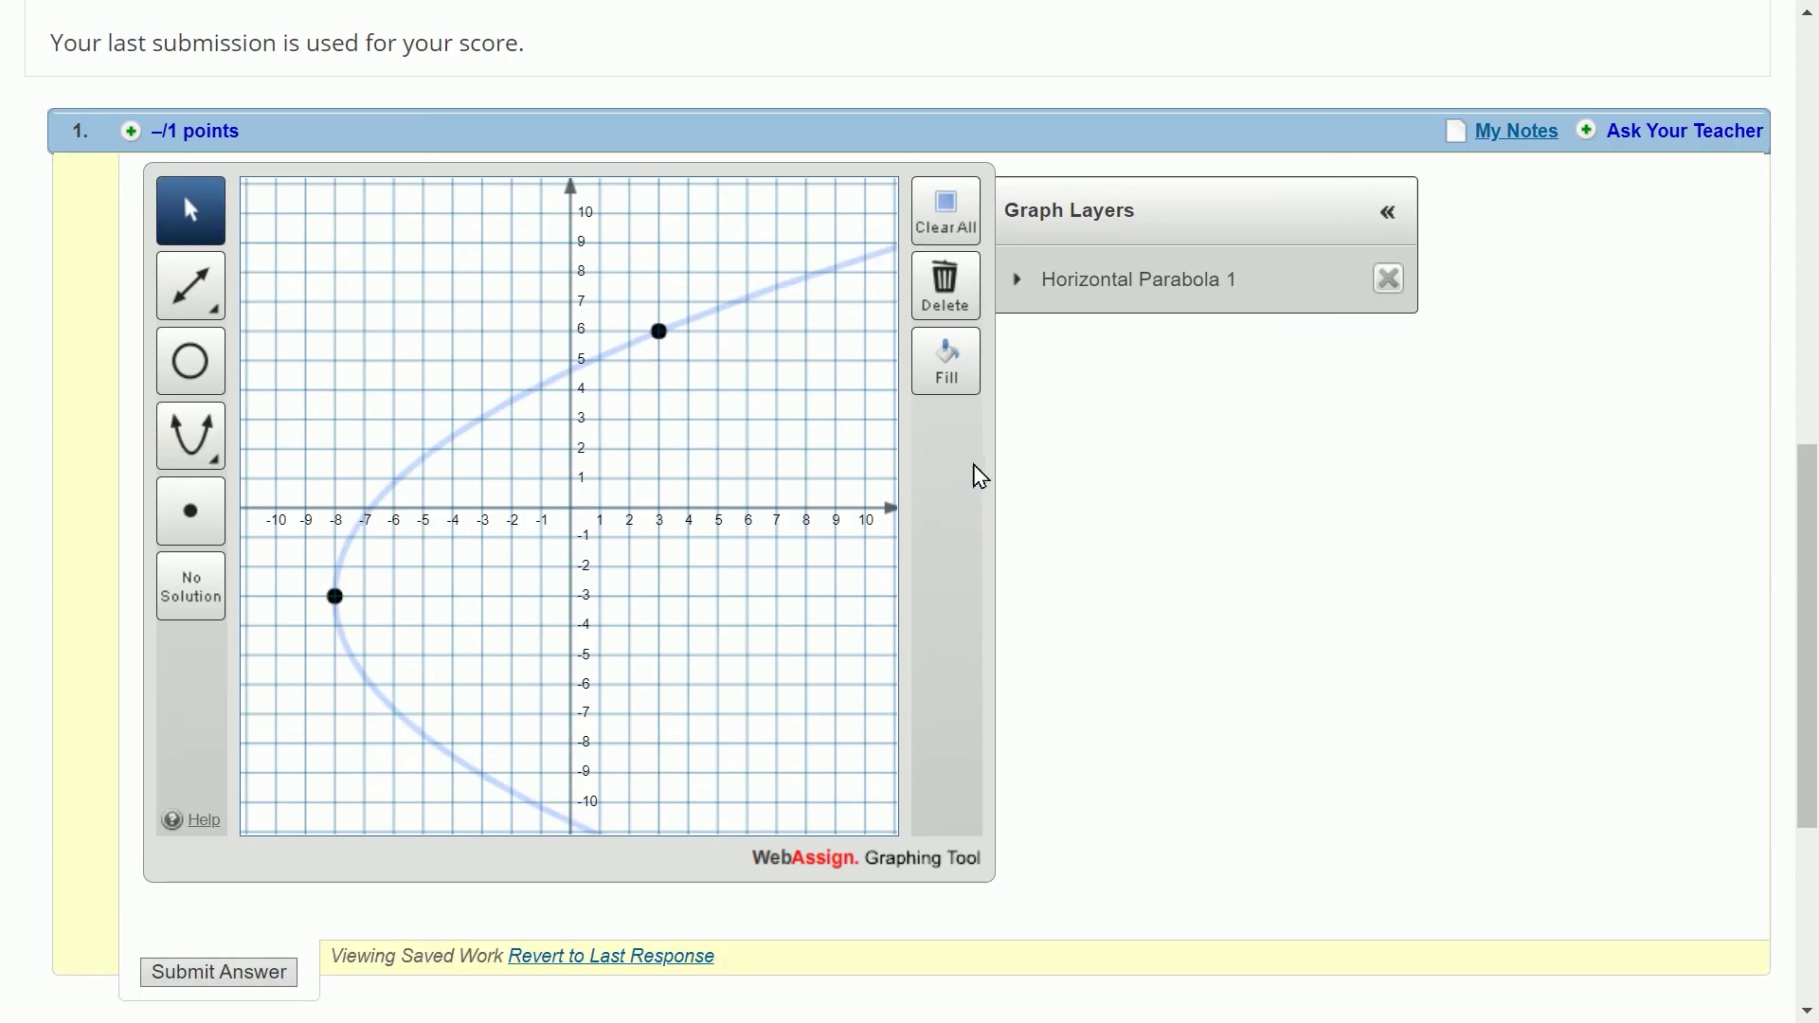
click(881, 619)
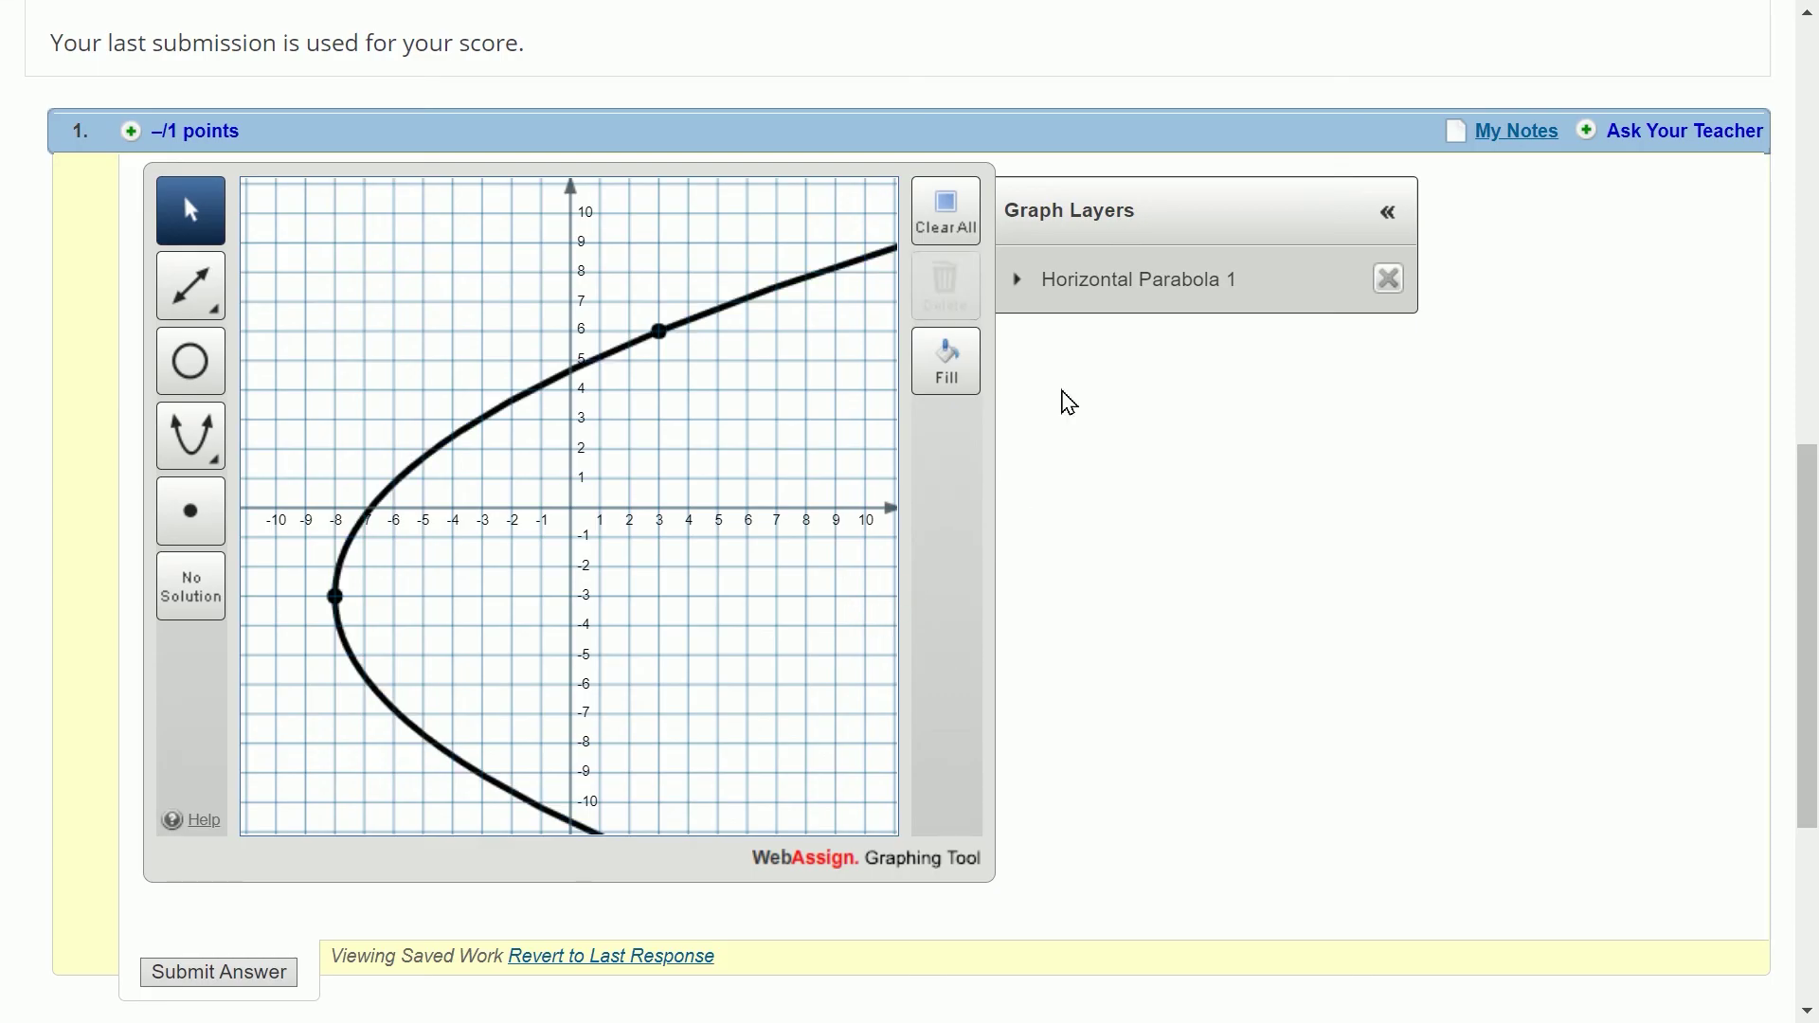
click(1111, 282)
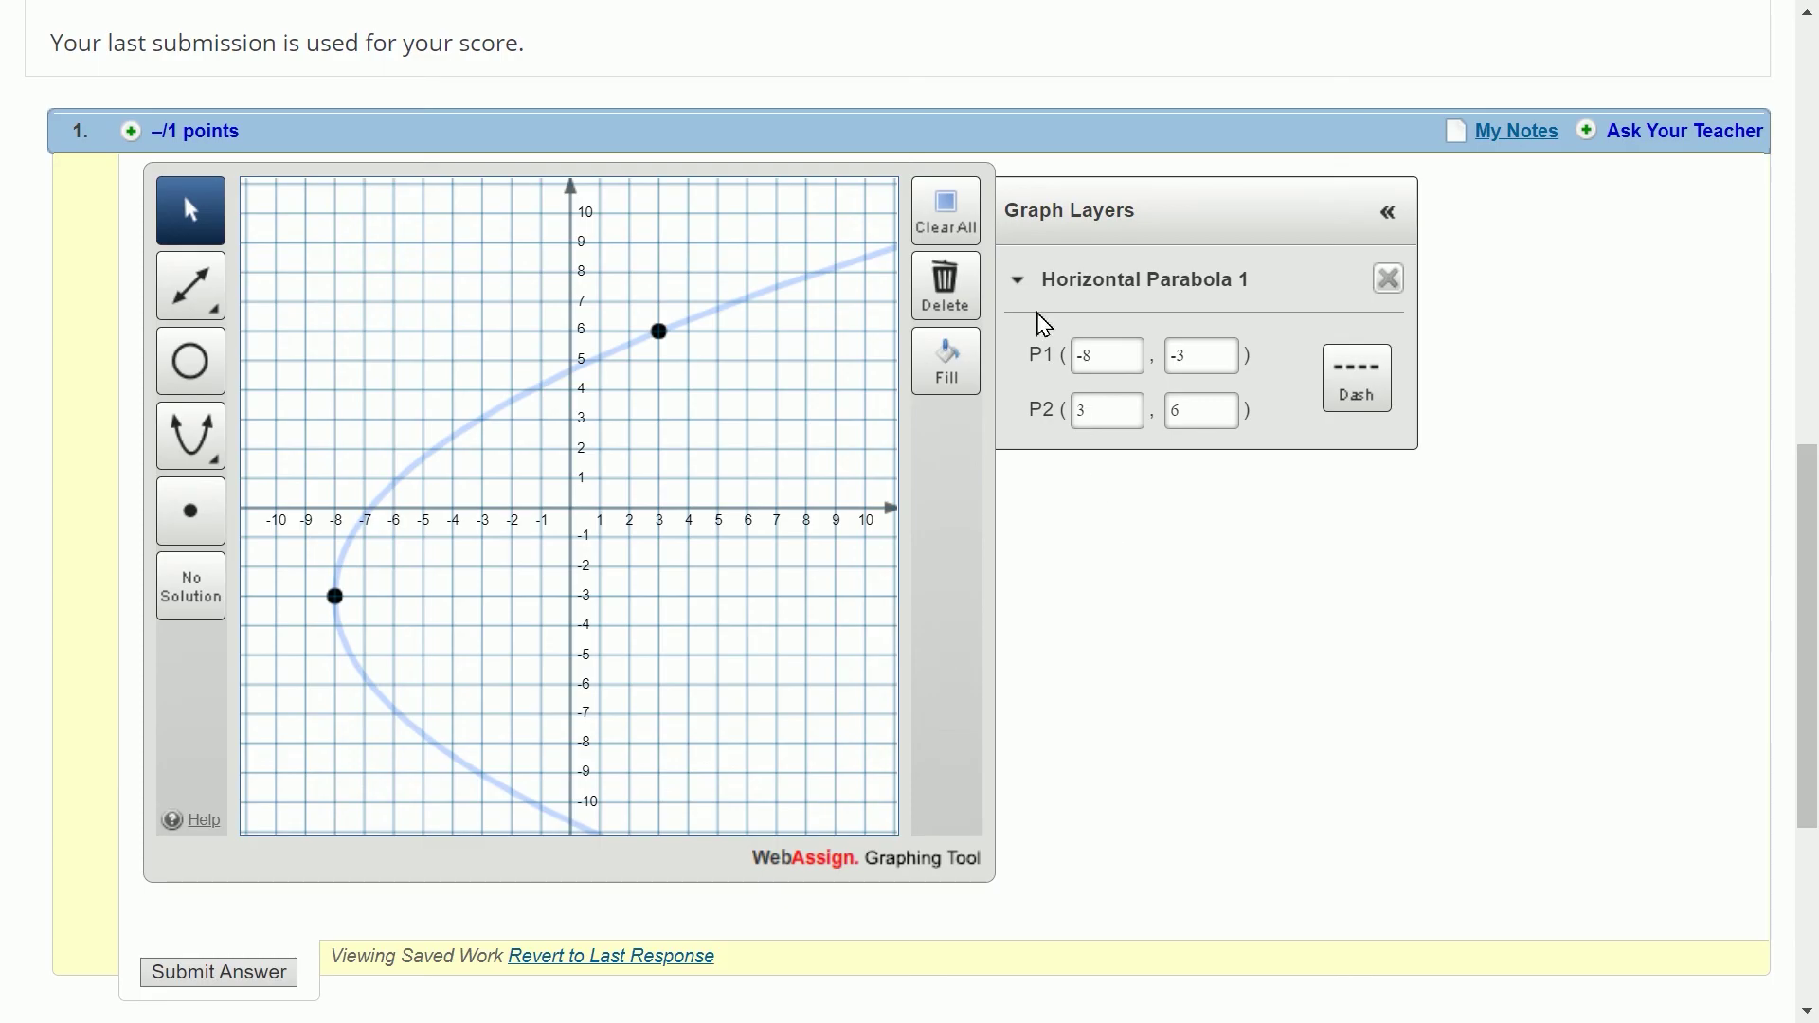
click(958, 216)
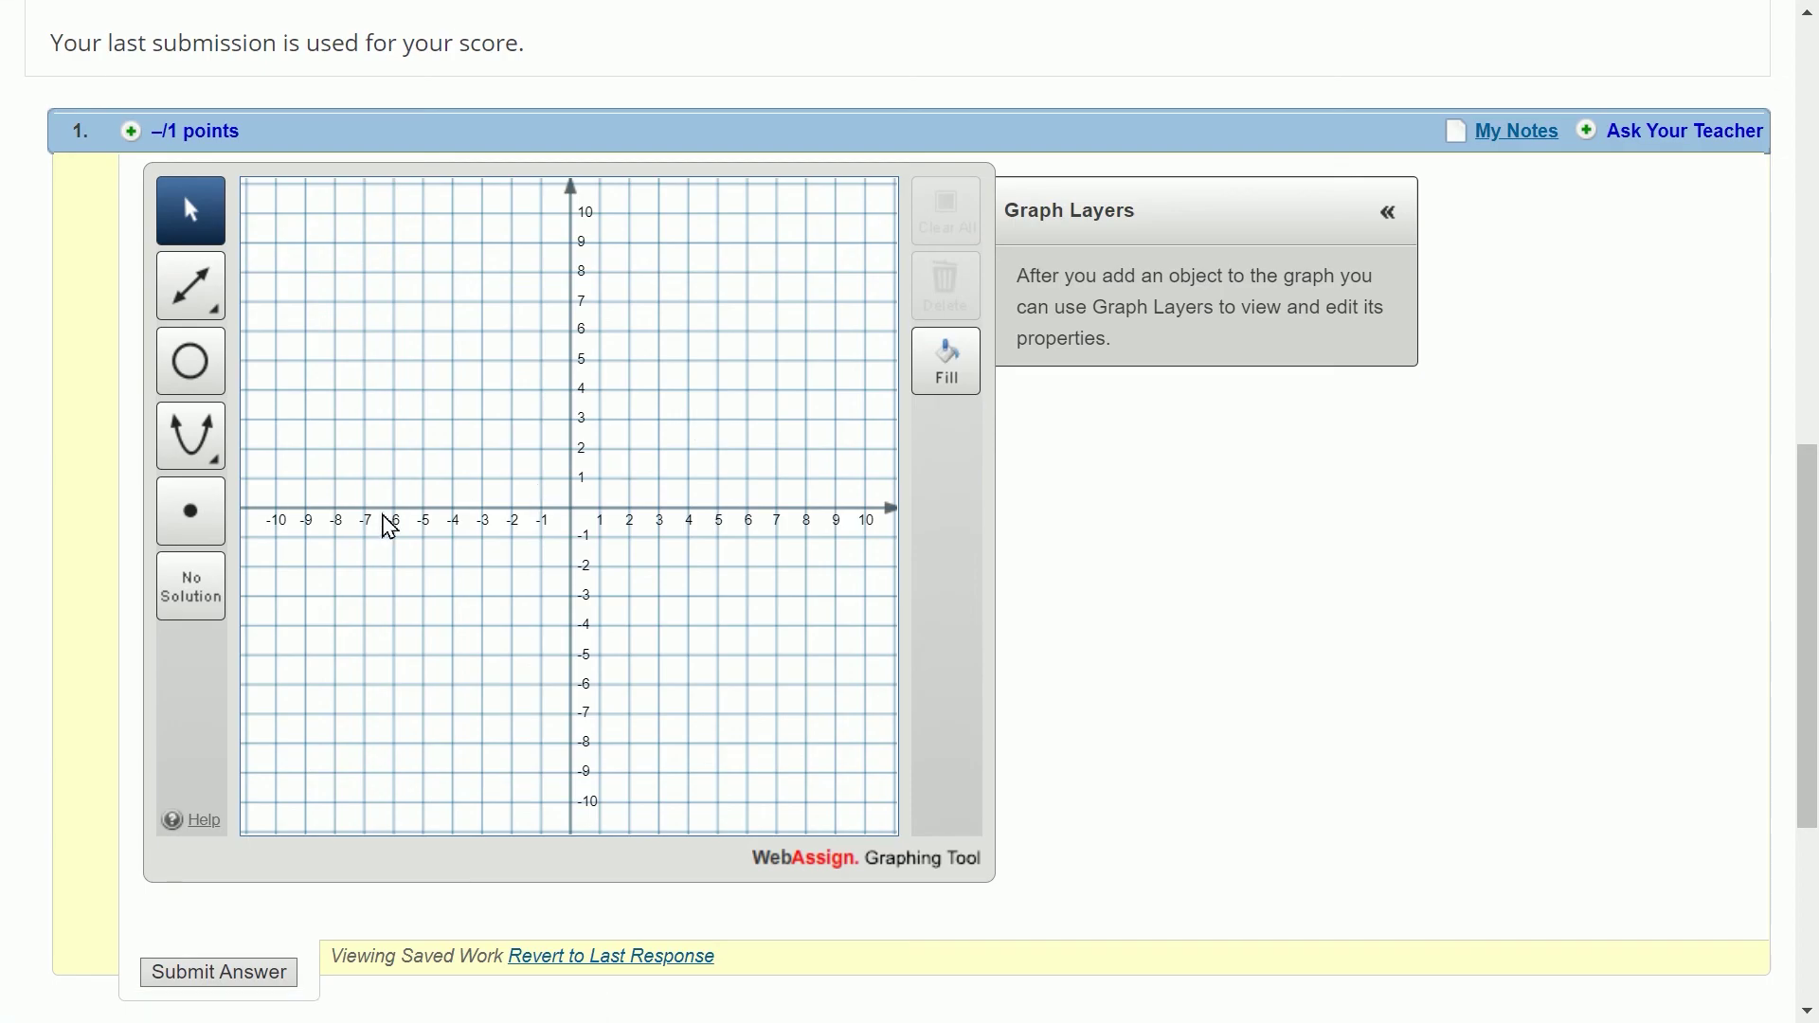
click(220, 537)
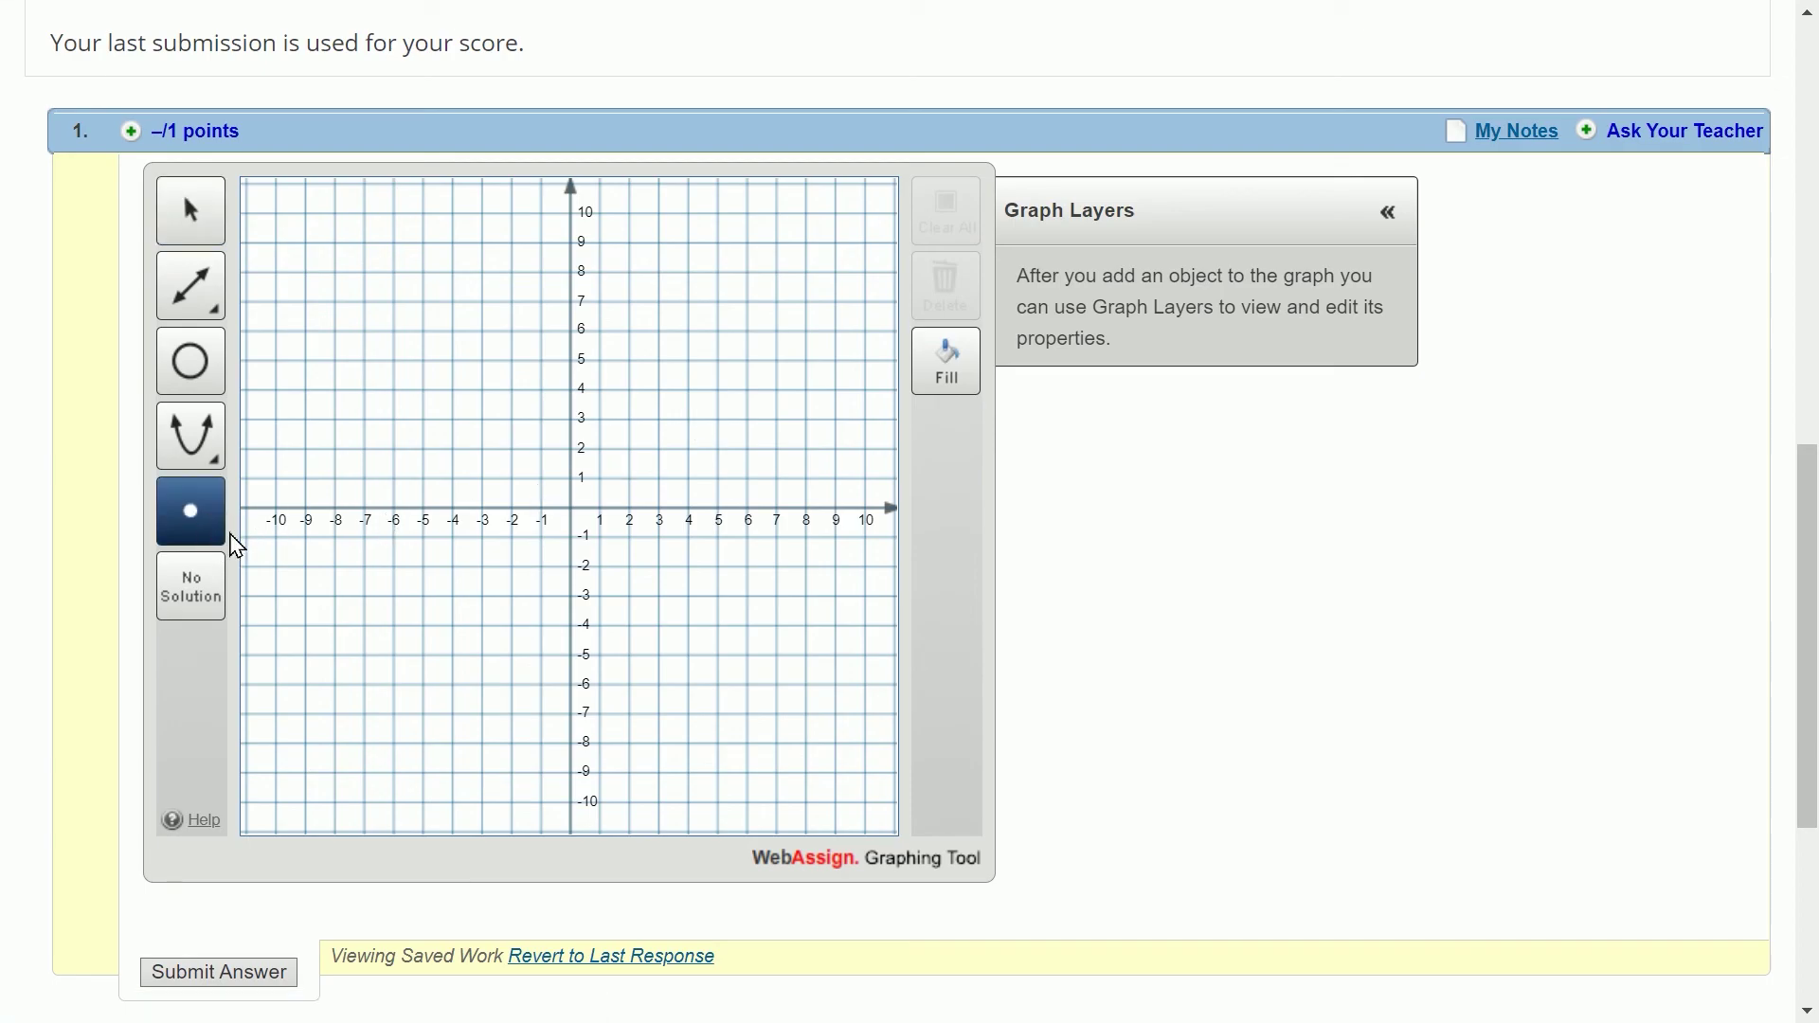
click(392, 594)
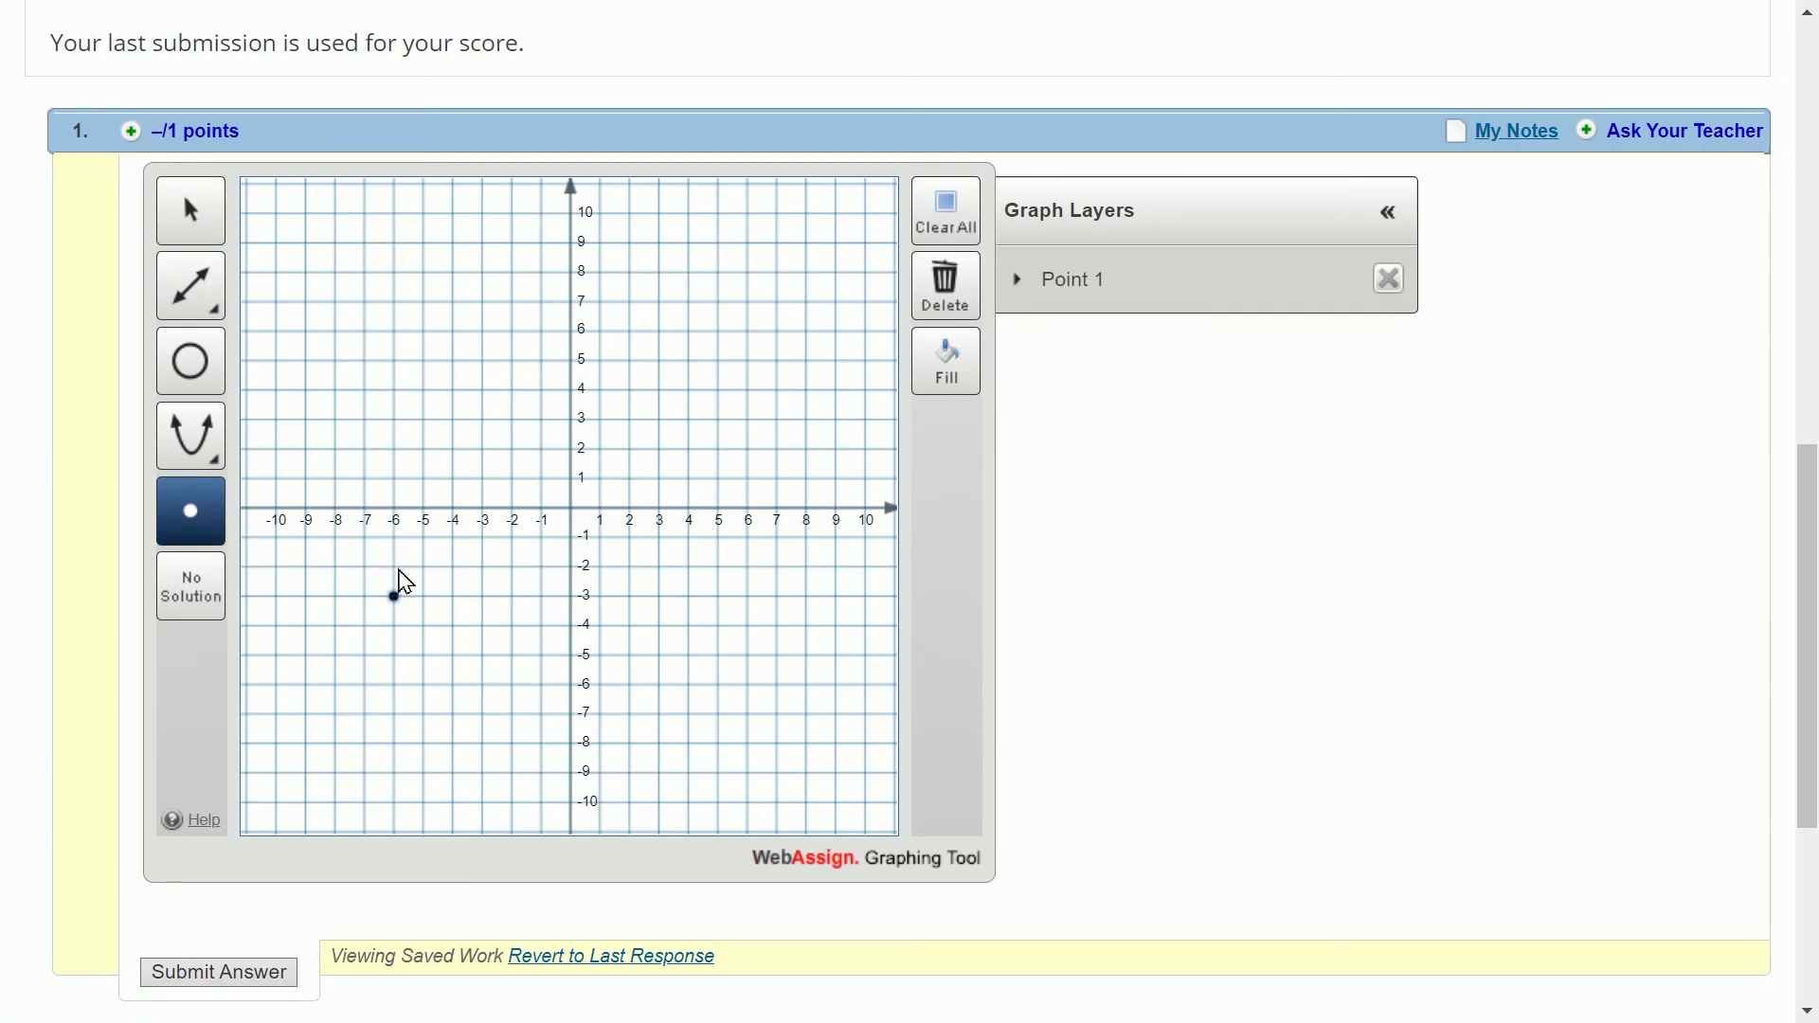
click(425, 449)
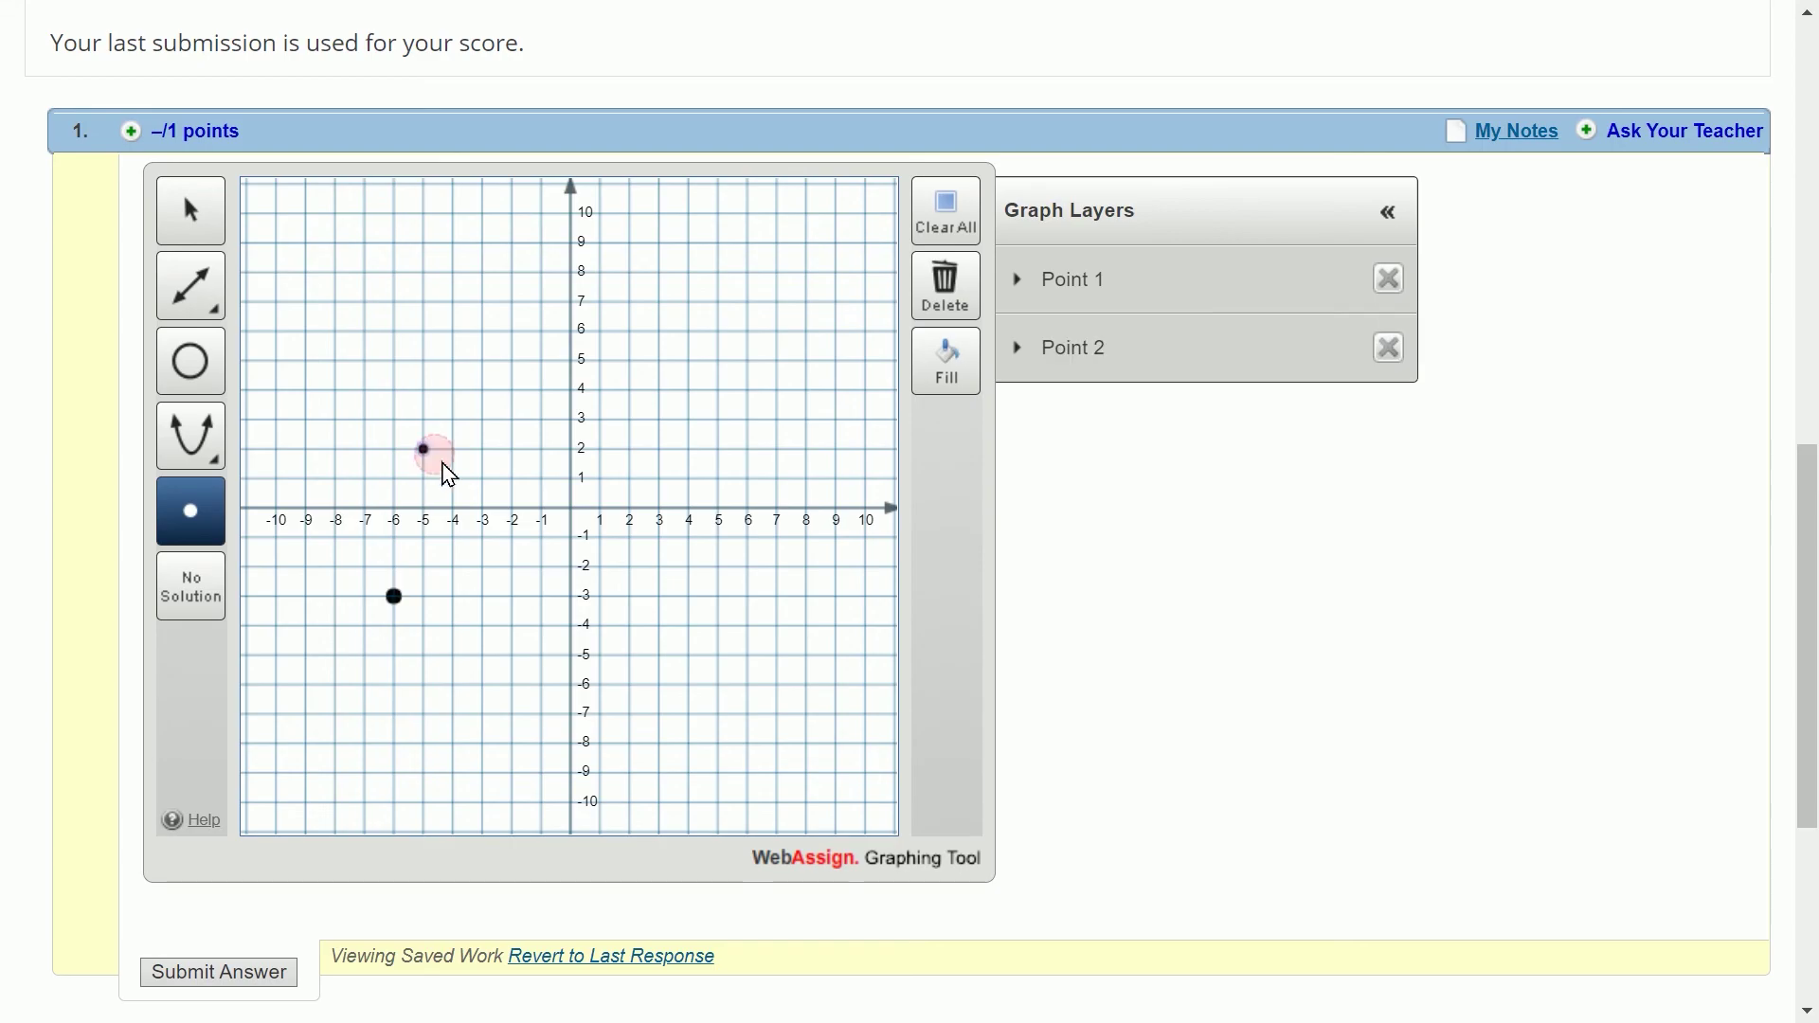
click(481, 568)
click(632, 454)
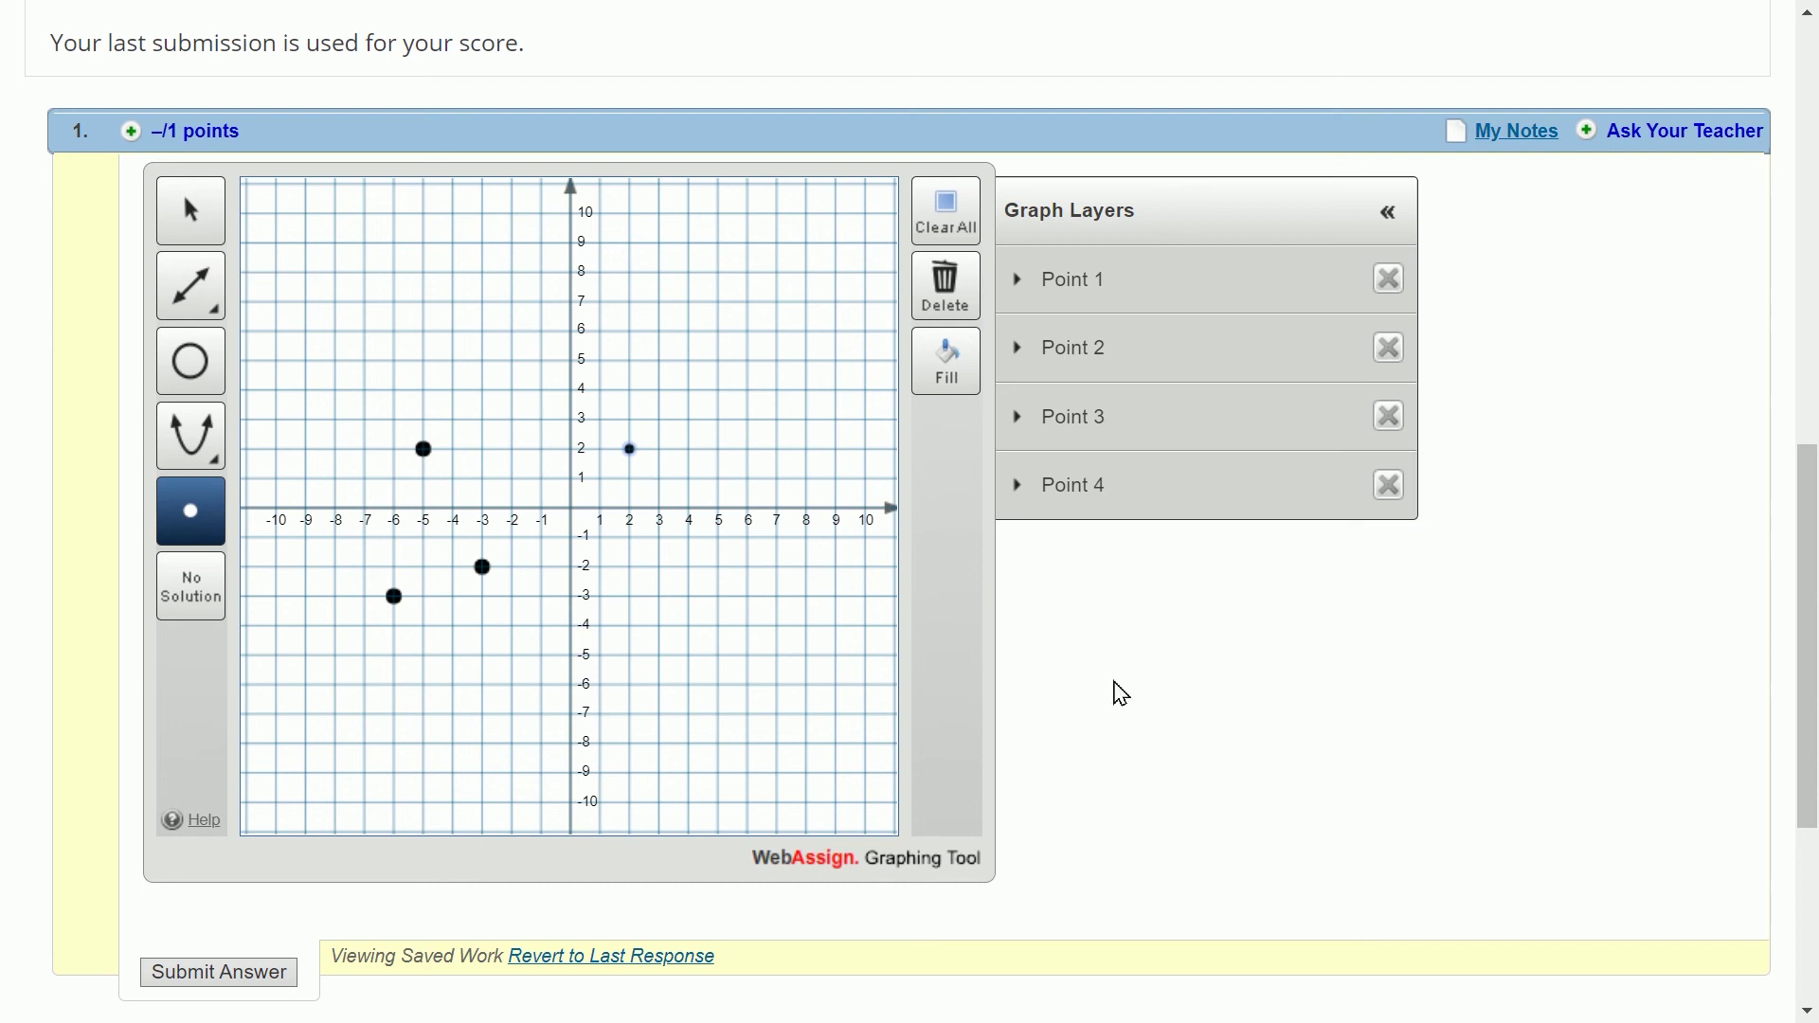
click(968, 228)
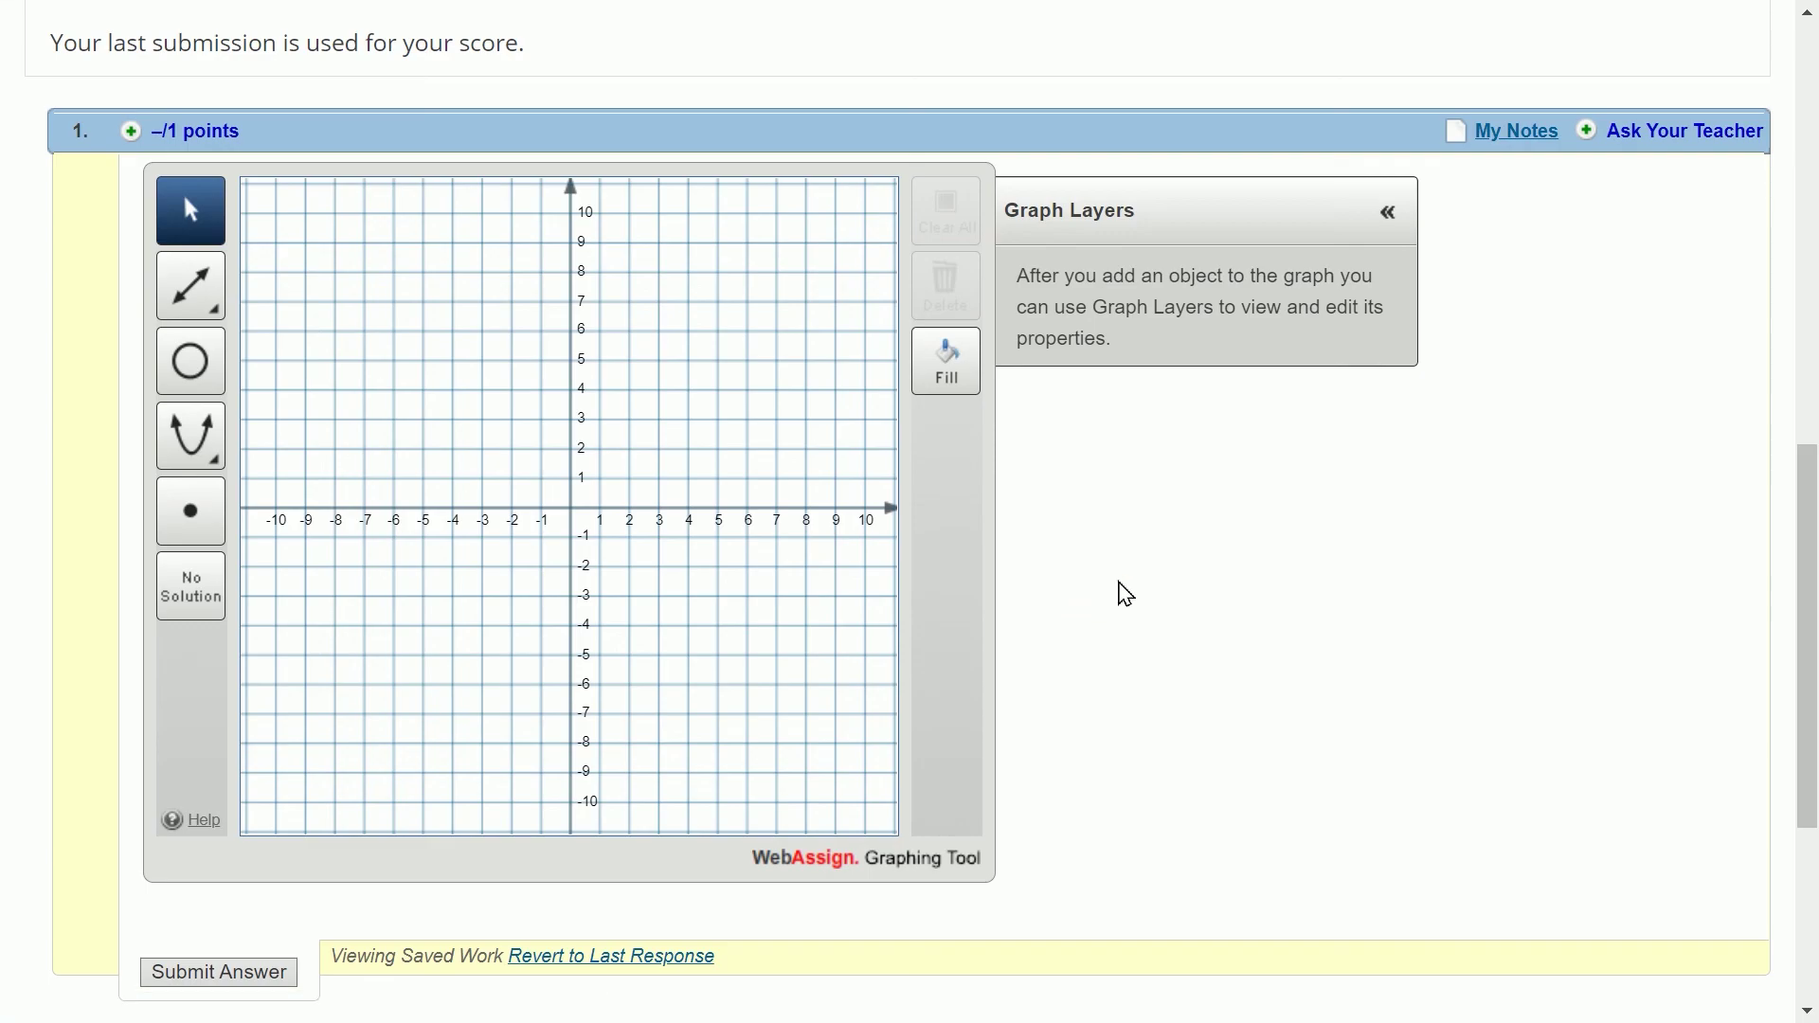